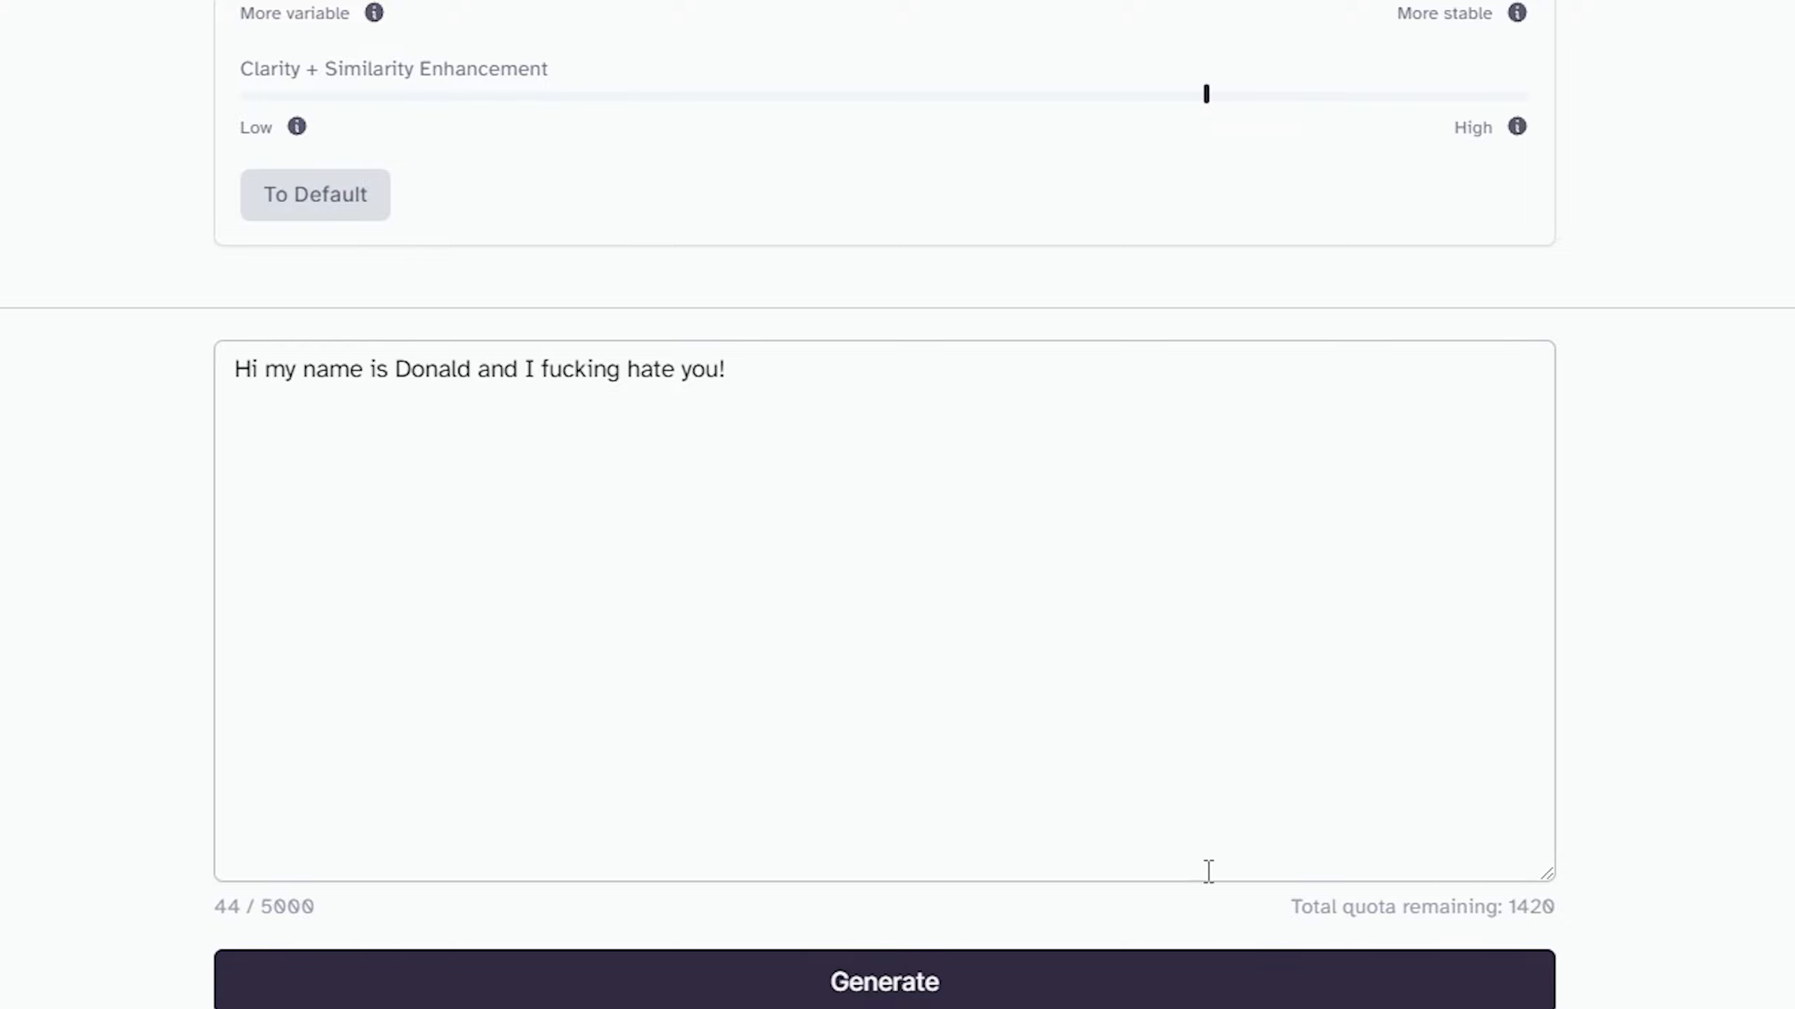
scroll(1219, 921, up, 8)
scroll(1147, 926, down, 5)
scroll(1101, 905, down, 3)
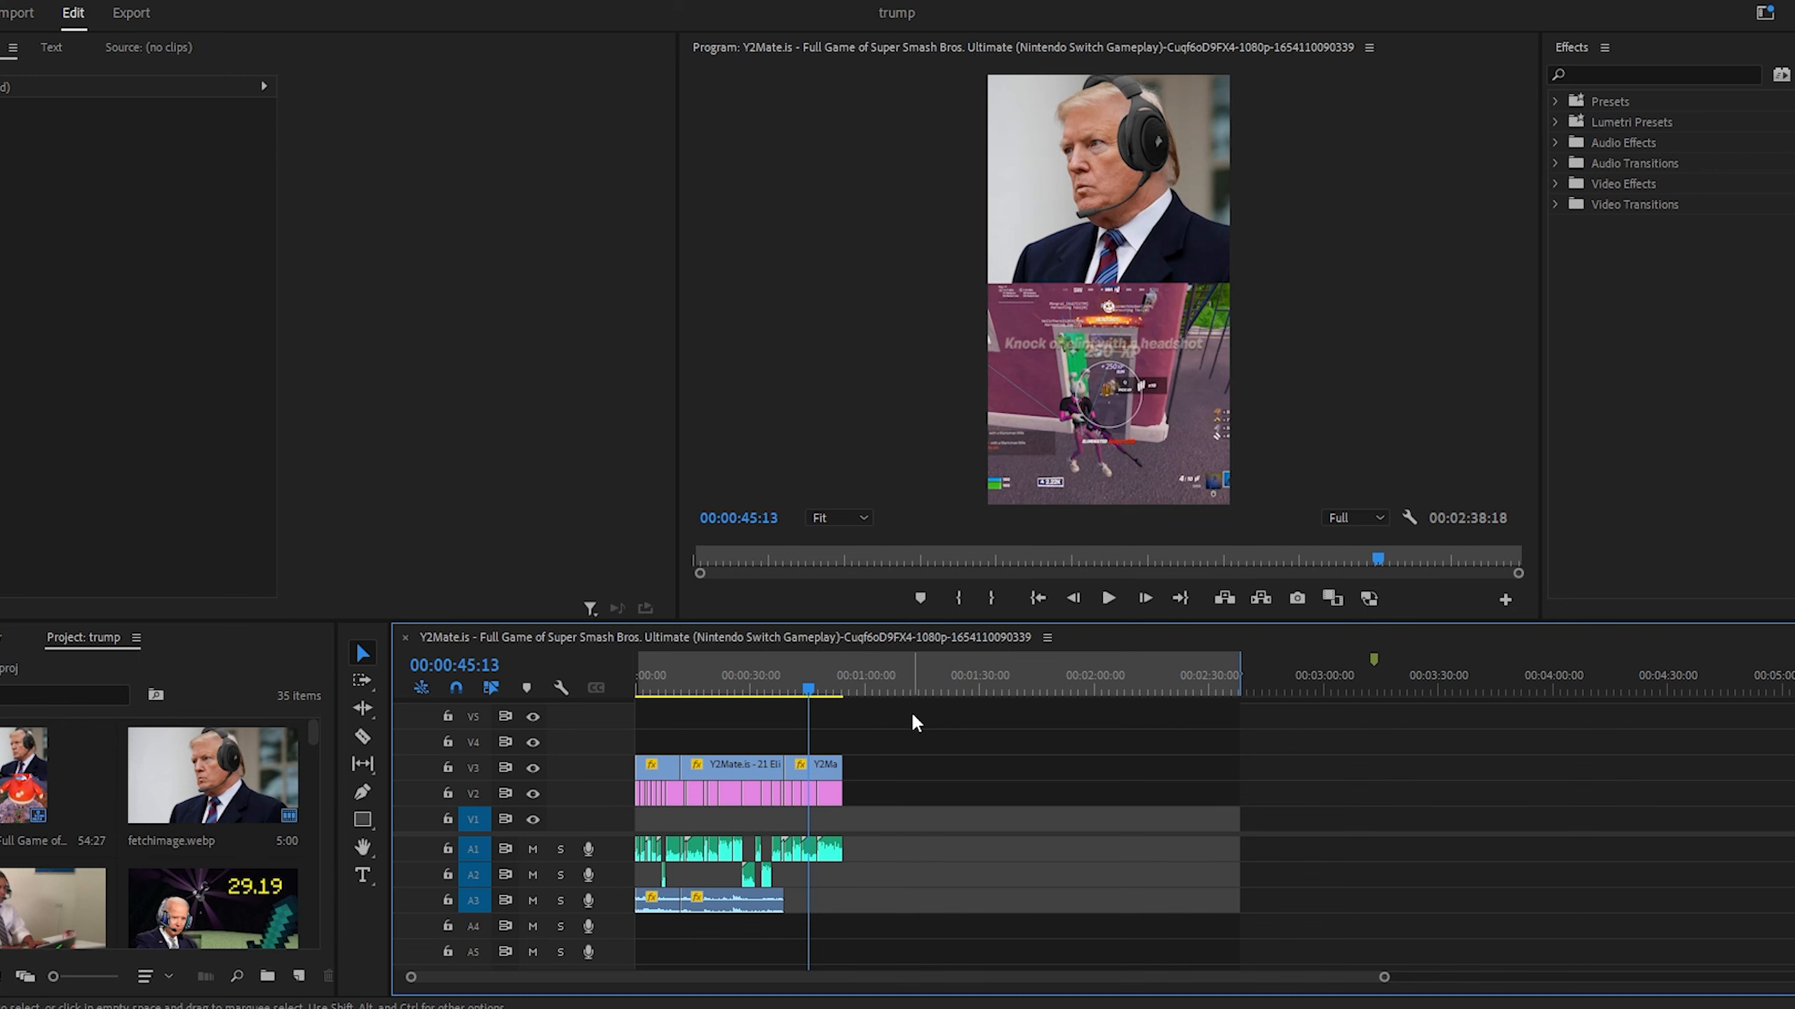
Switch to Premiere Pro and scrub through the sequence's opening 18 seconds to review the gameplay video and picture clips.
key(=)
key(=)
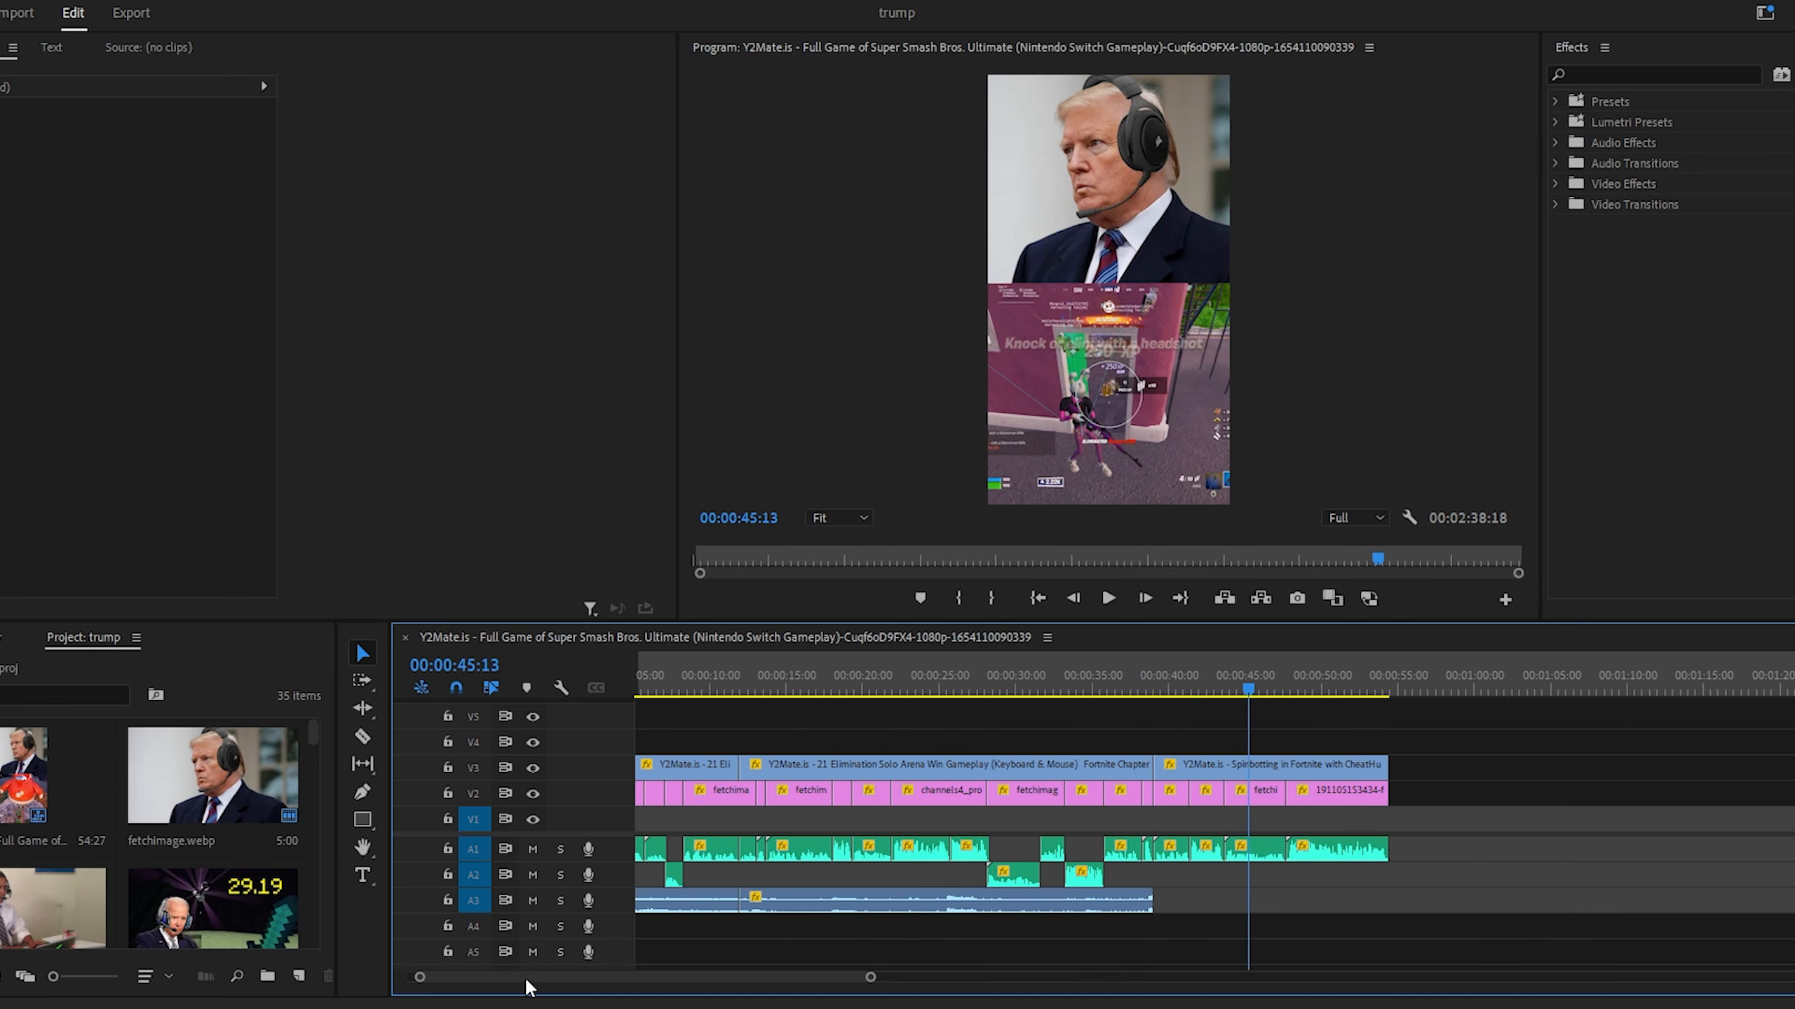
scroll(525, 977, left, 2)
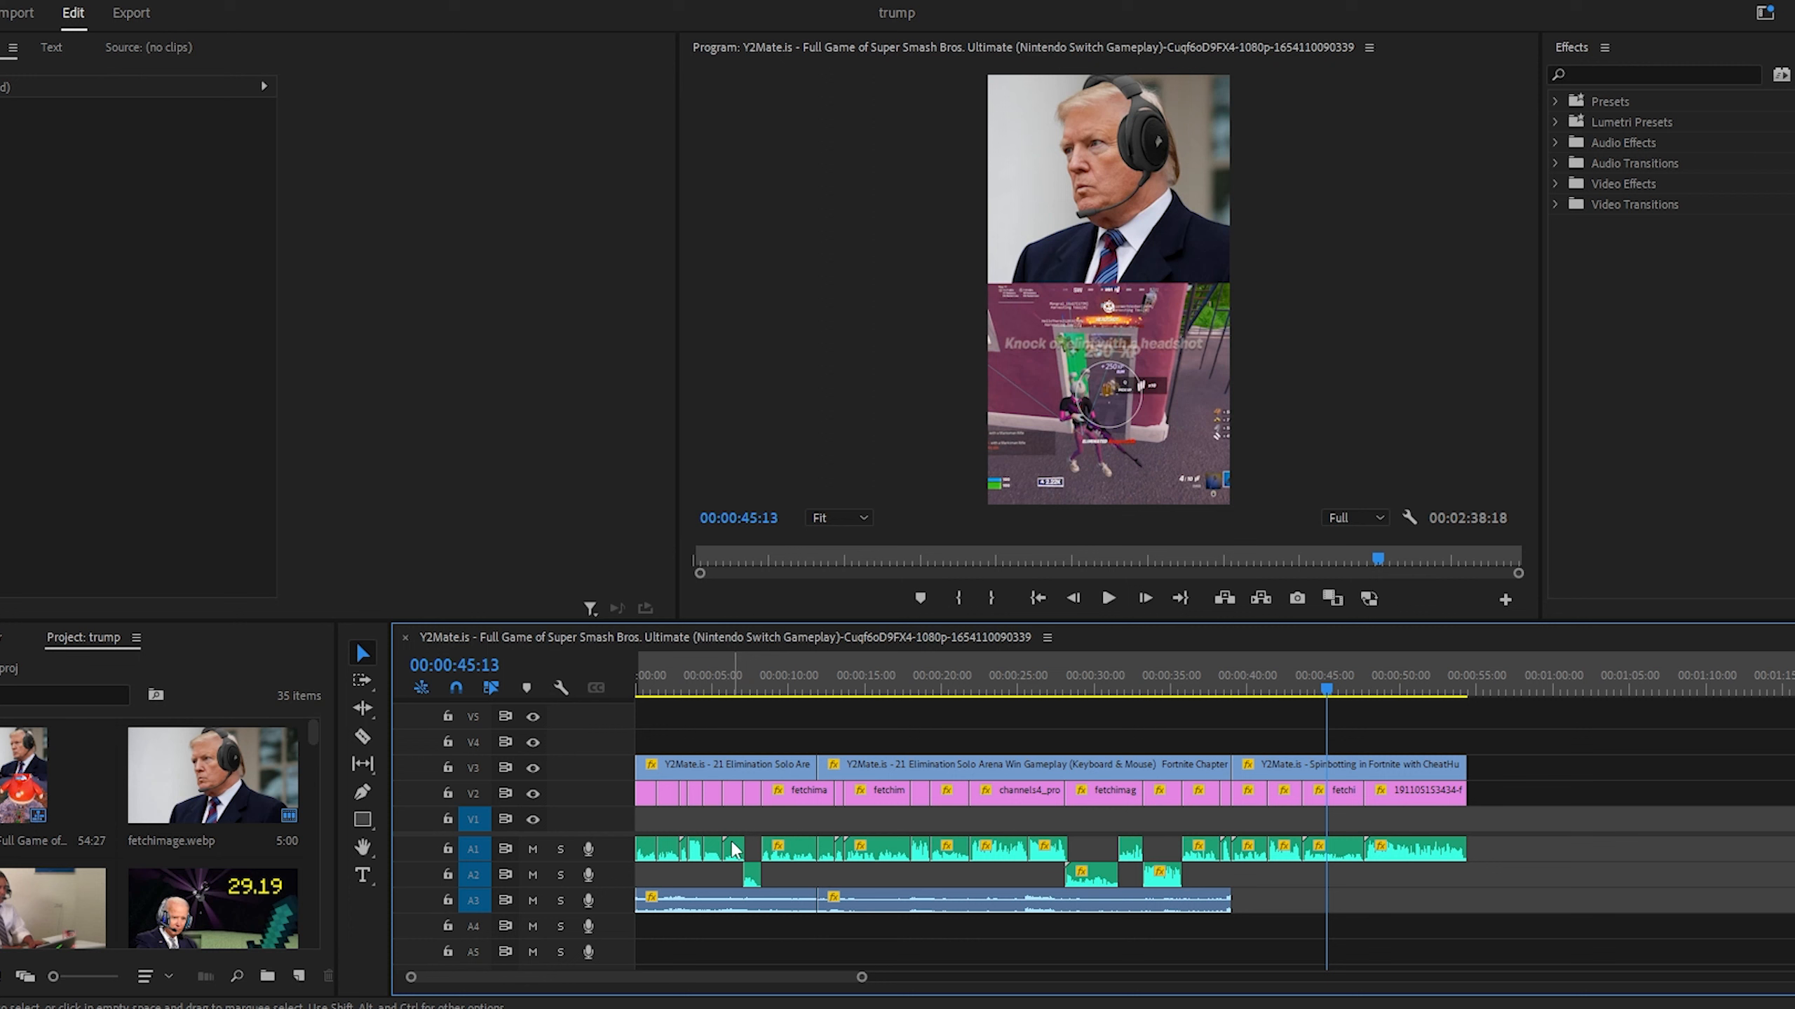
scroll(290, 816, down, 2)
scroll(291, 817, up, 2)
click(835, 684)
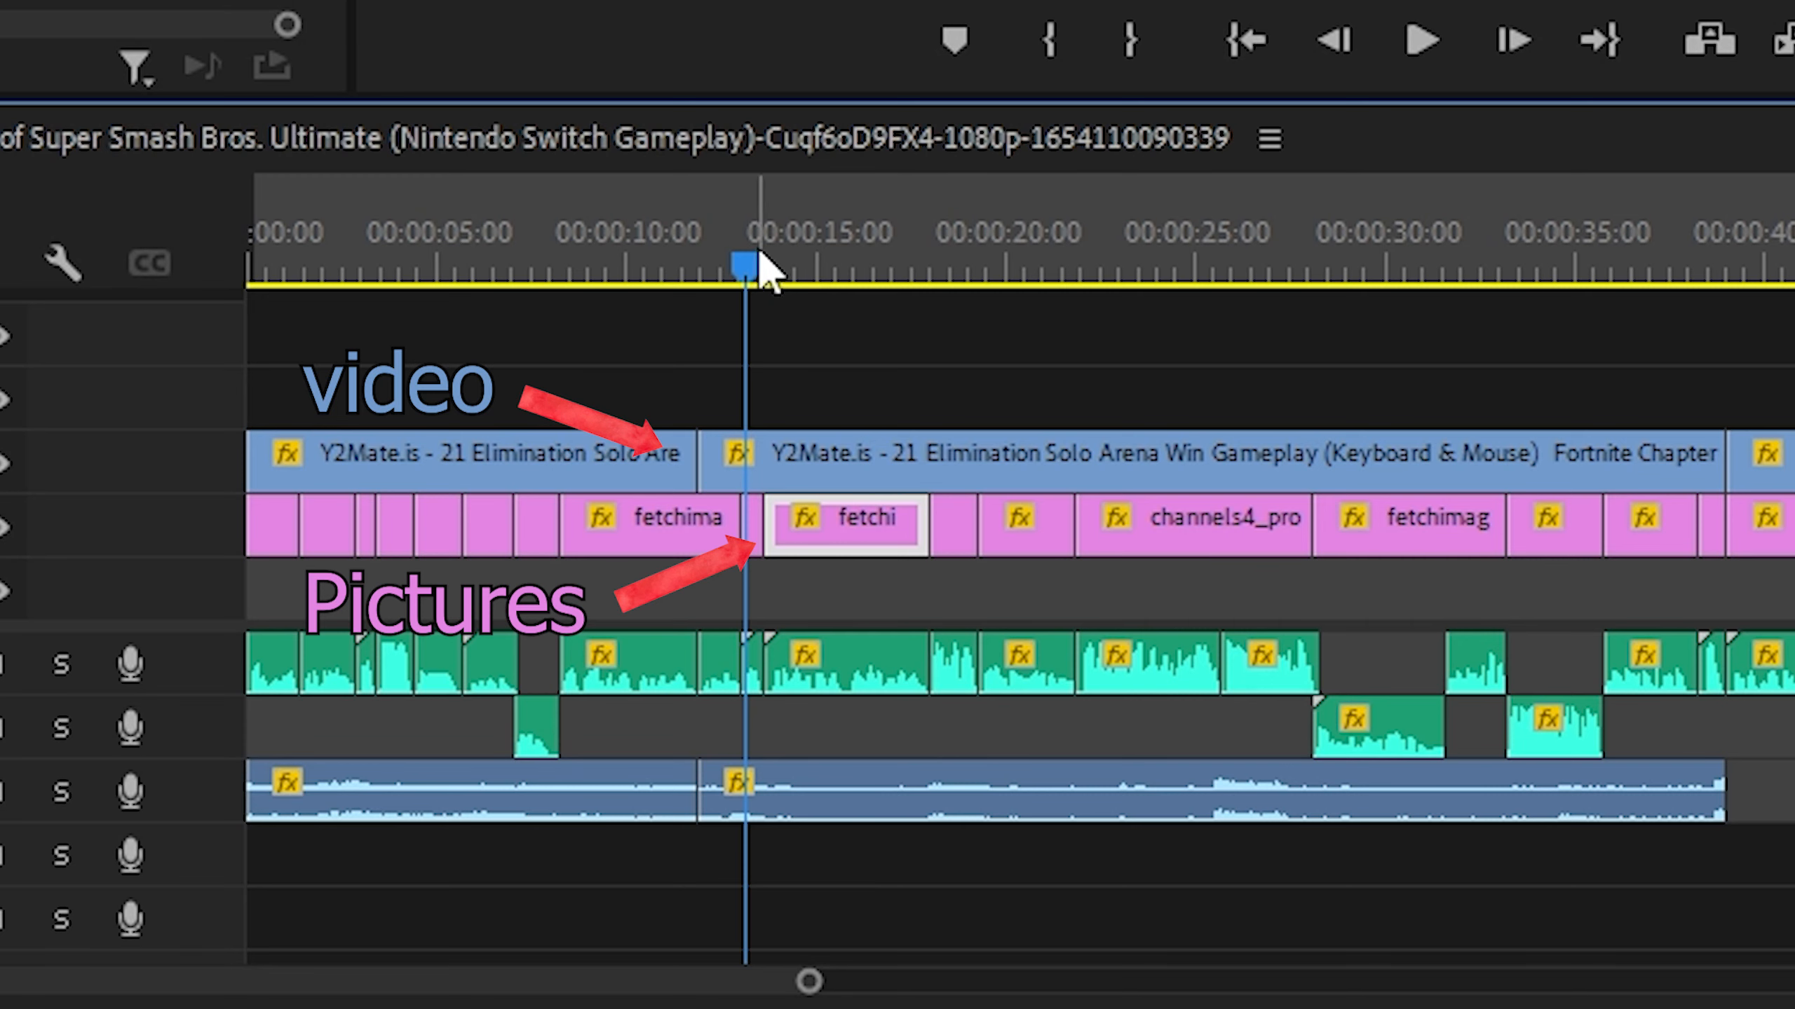
drag(747, 267, 200, 325)
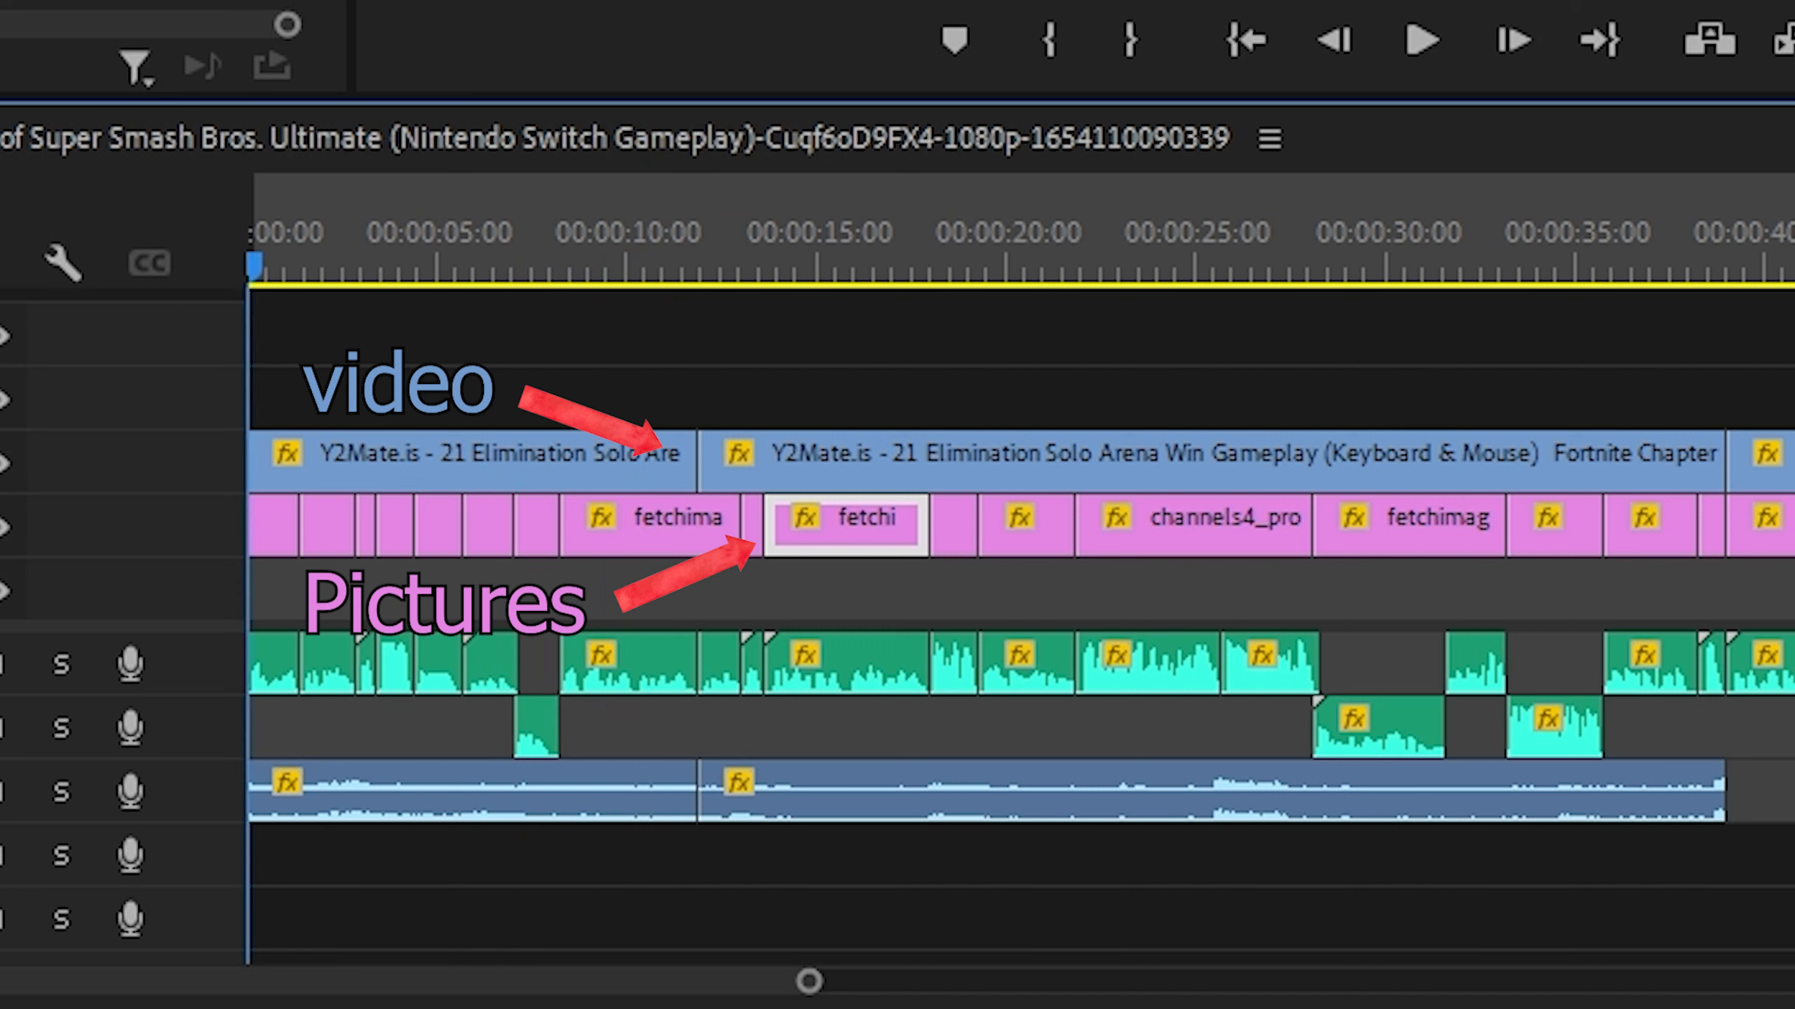
drag(677, 241, 741, 241)
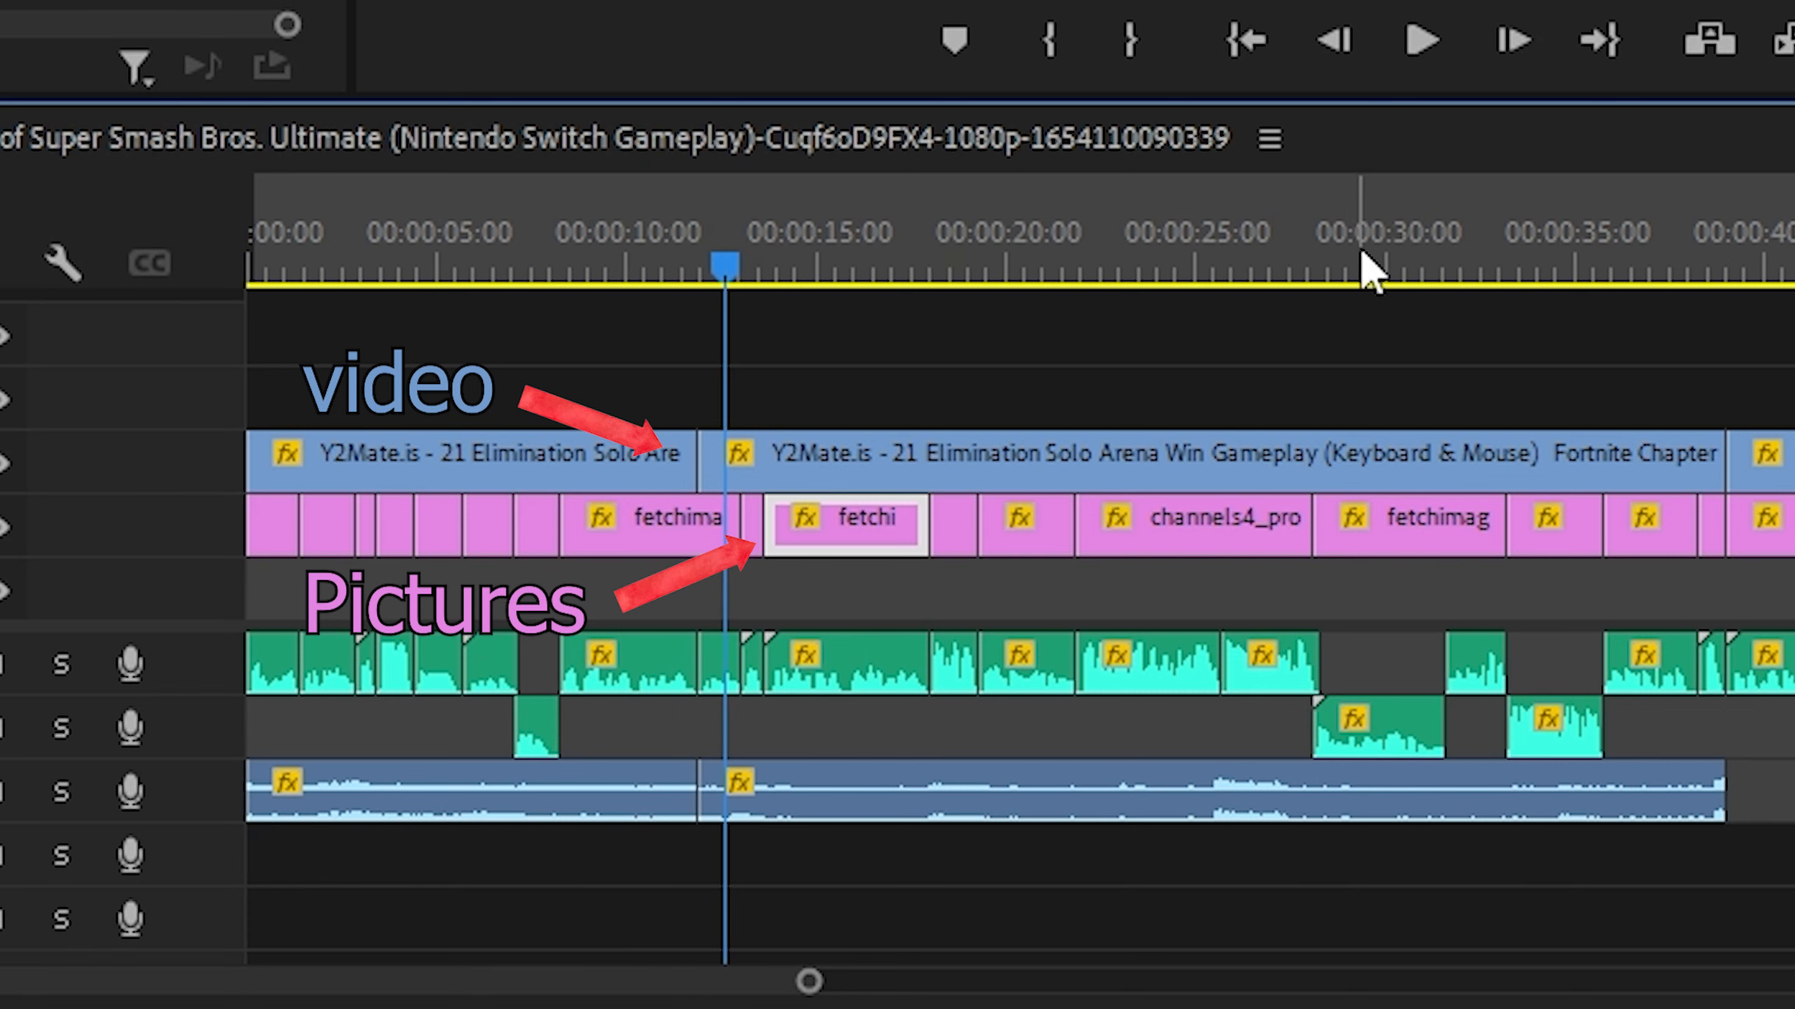
click(943, 247)
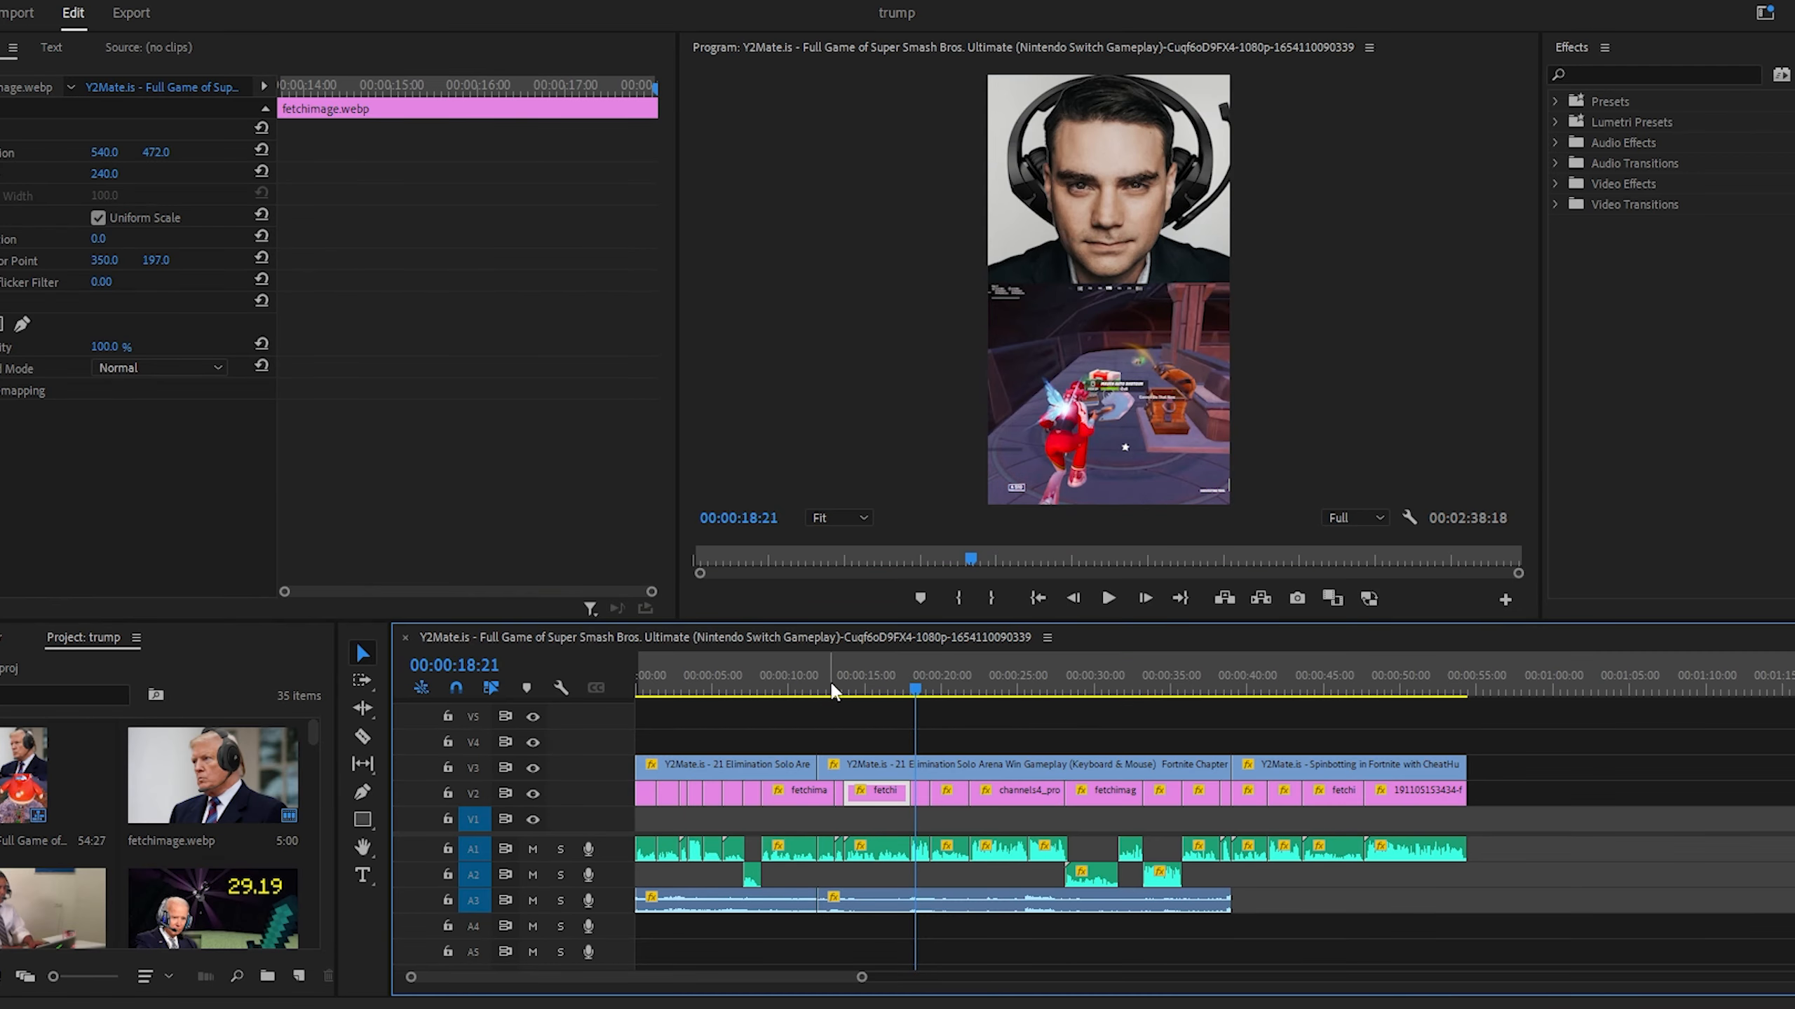
Mute audio tracks A1, A2 and A3 in the sequence.
click(532, 849)
click(532, 875)
click(533, 900)
Scrub through about the first nine seconds of the sequence to examine how the pictures switch with the voice clips.
click(888, 685)
drag(884, 686, 706, 693)
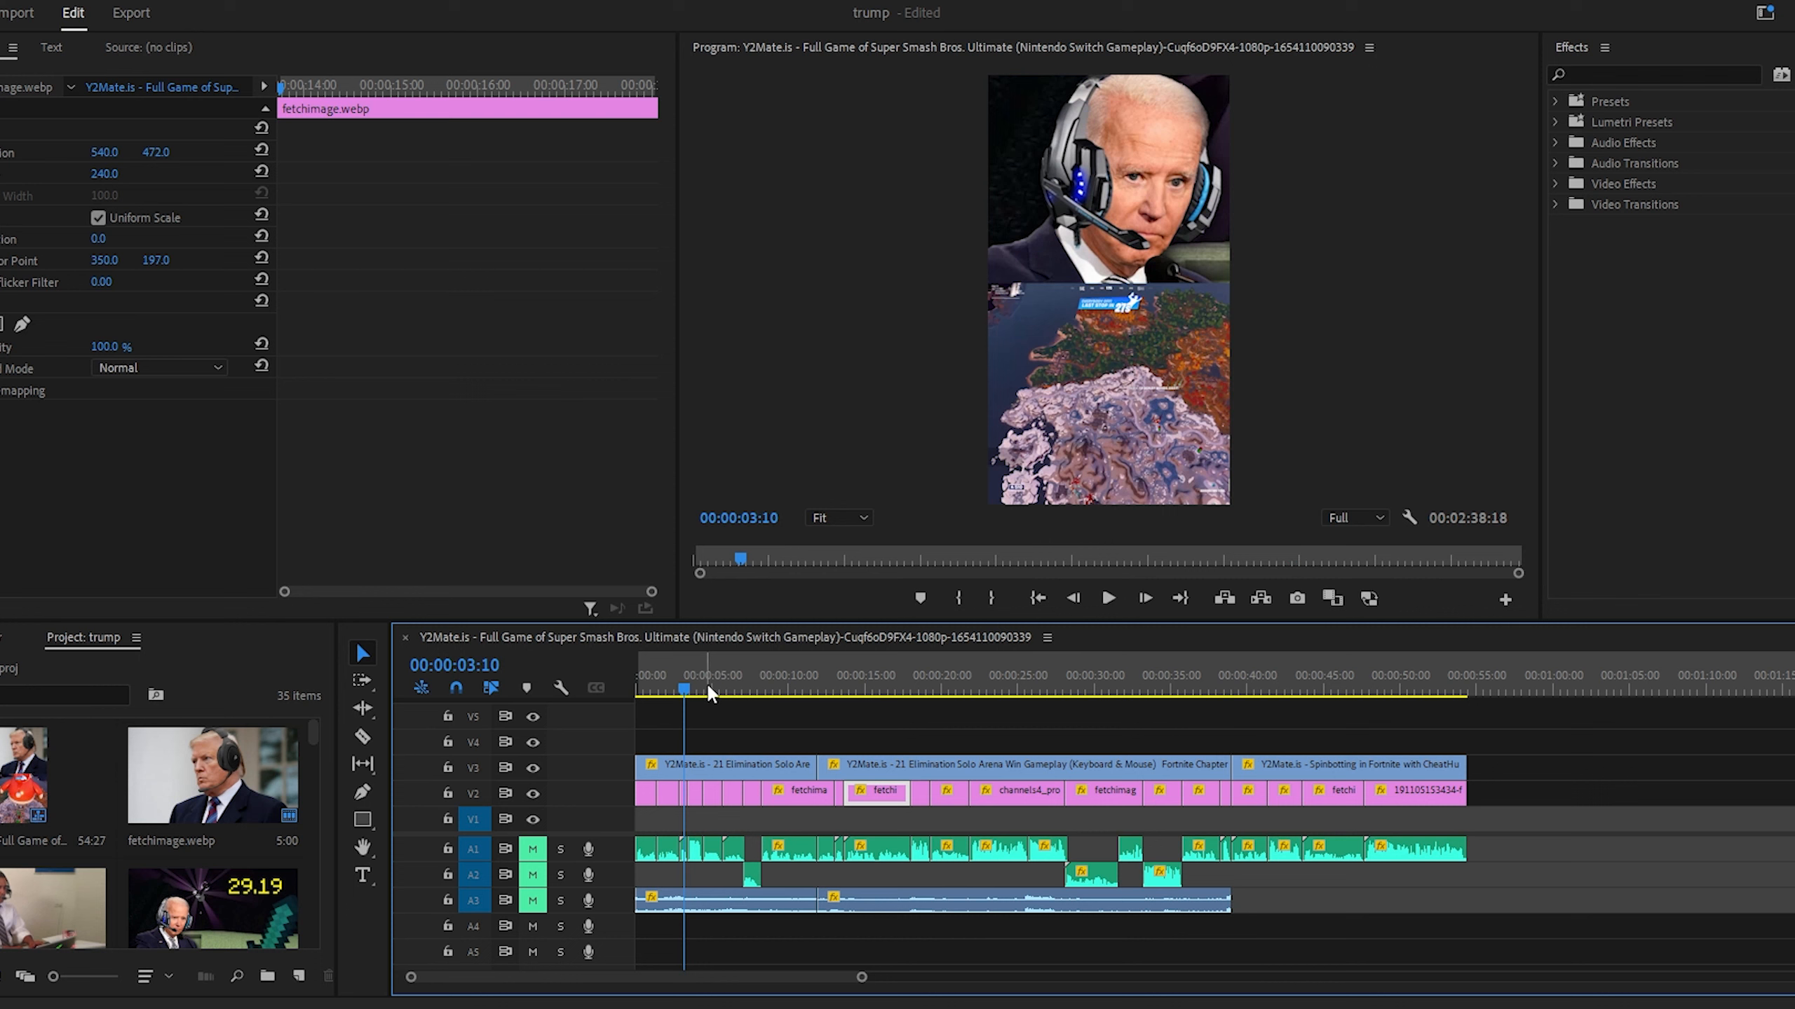
drag(710, 691, 735, 680)
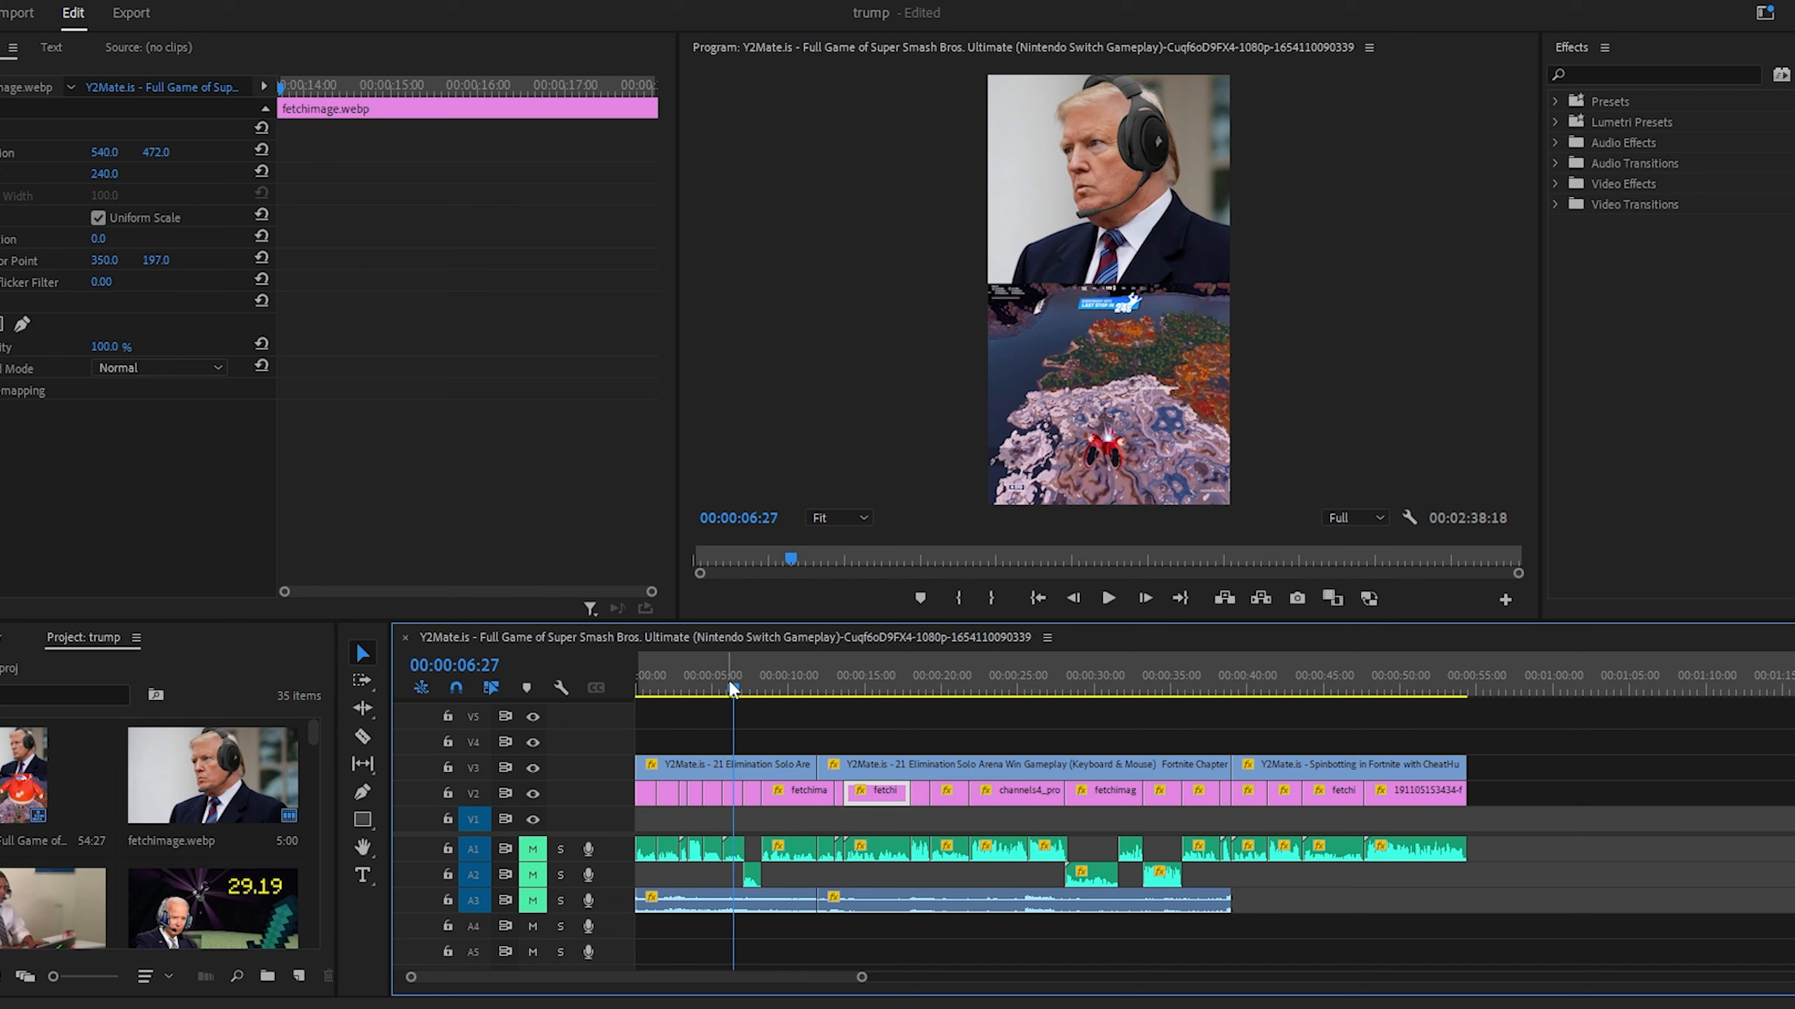
drag(754, 697, 775, 689)
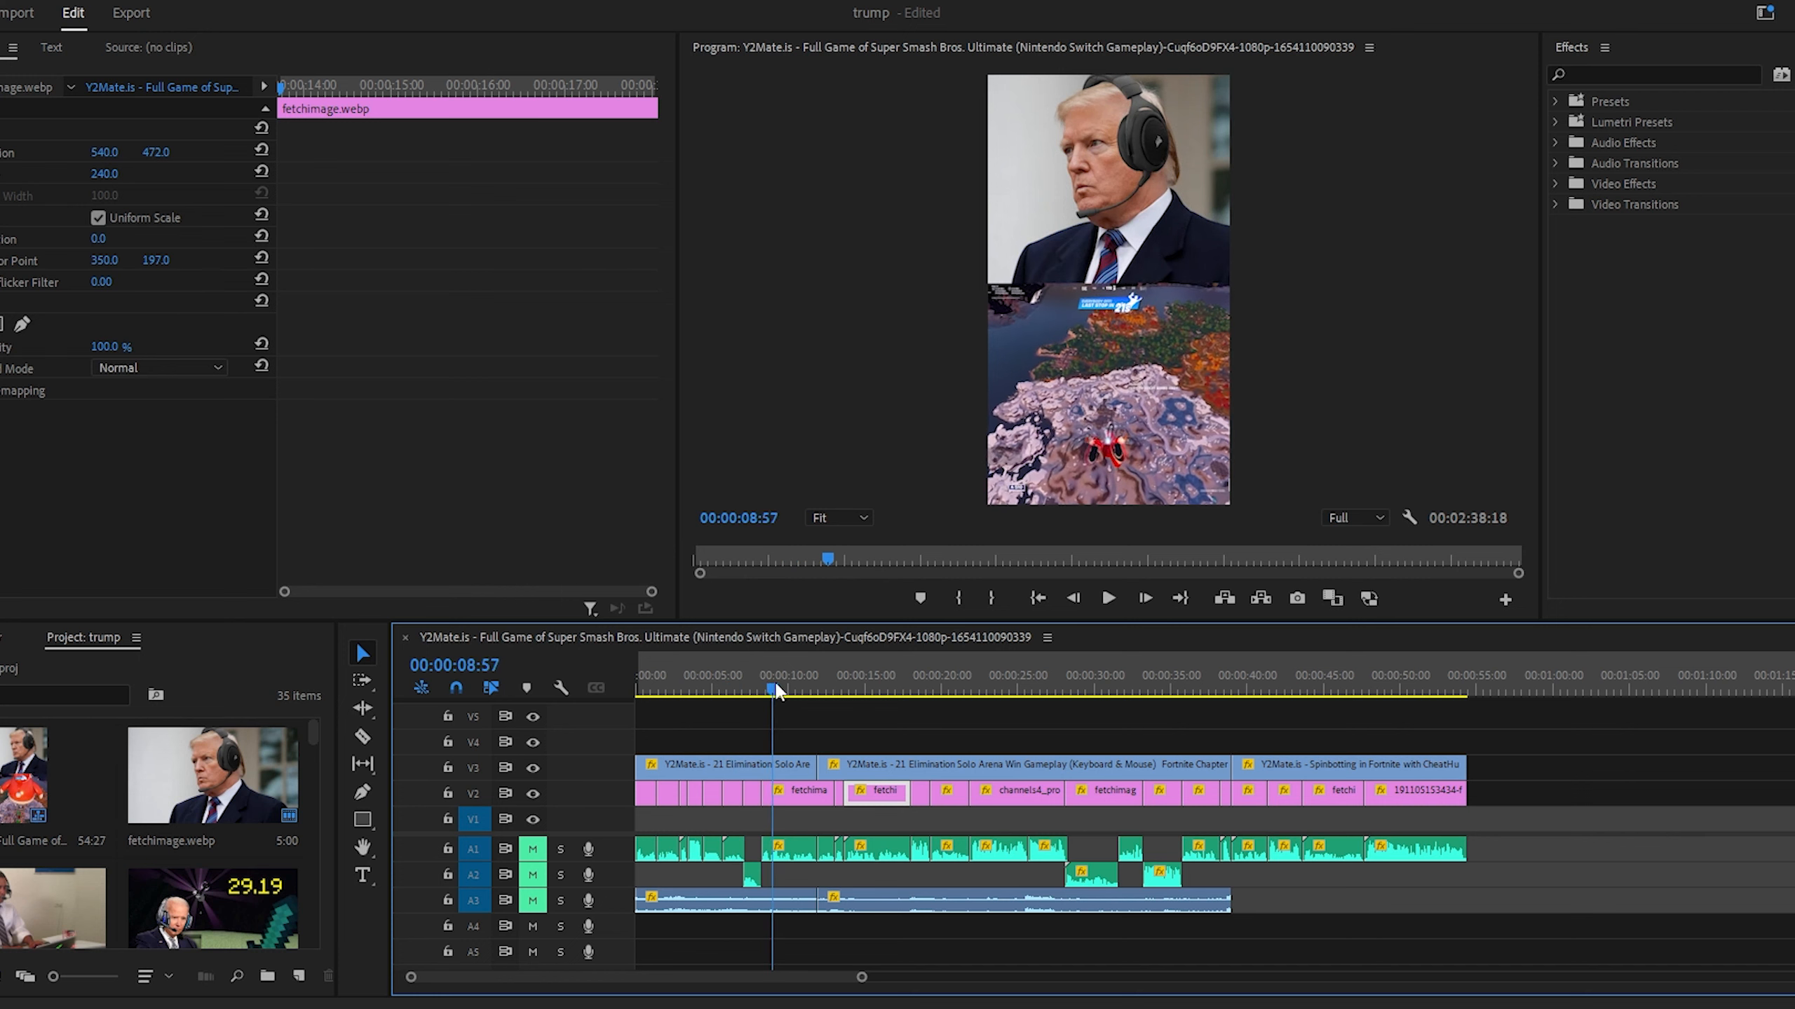
Inspect the volume setting of the A1 voice clip at about 9 seconds and leave the clip deselected.
click(788, 847)
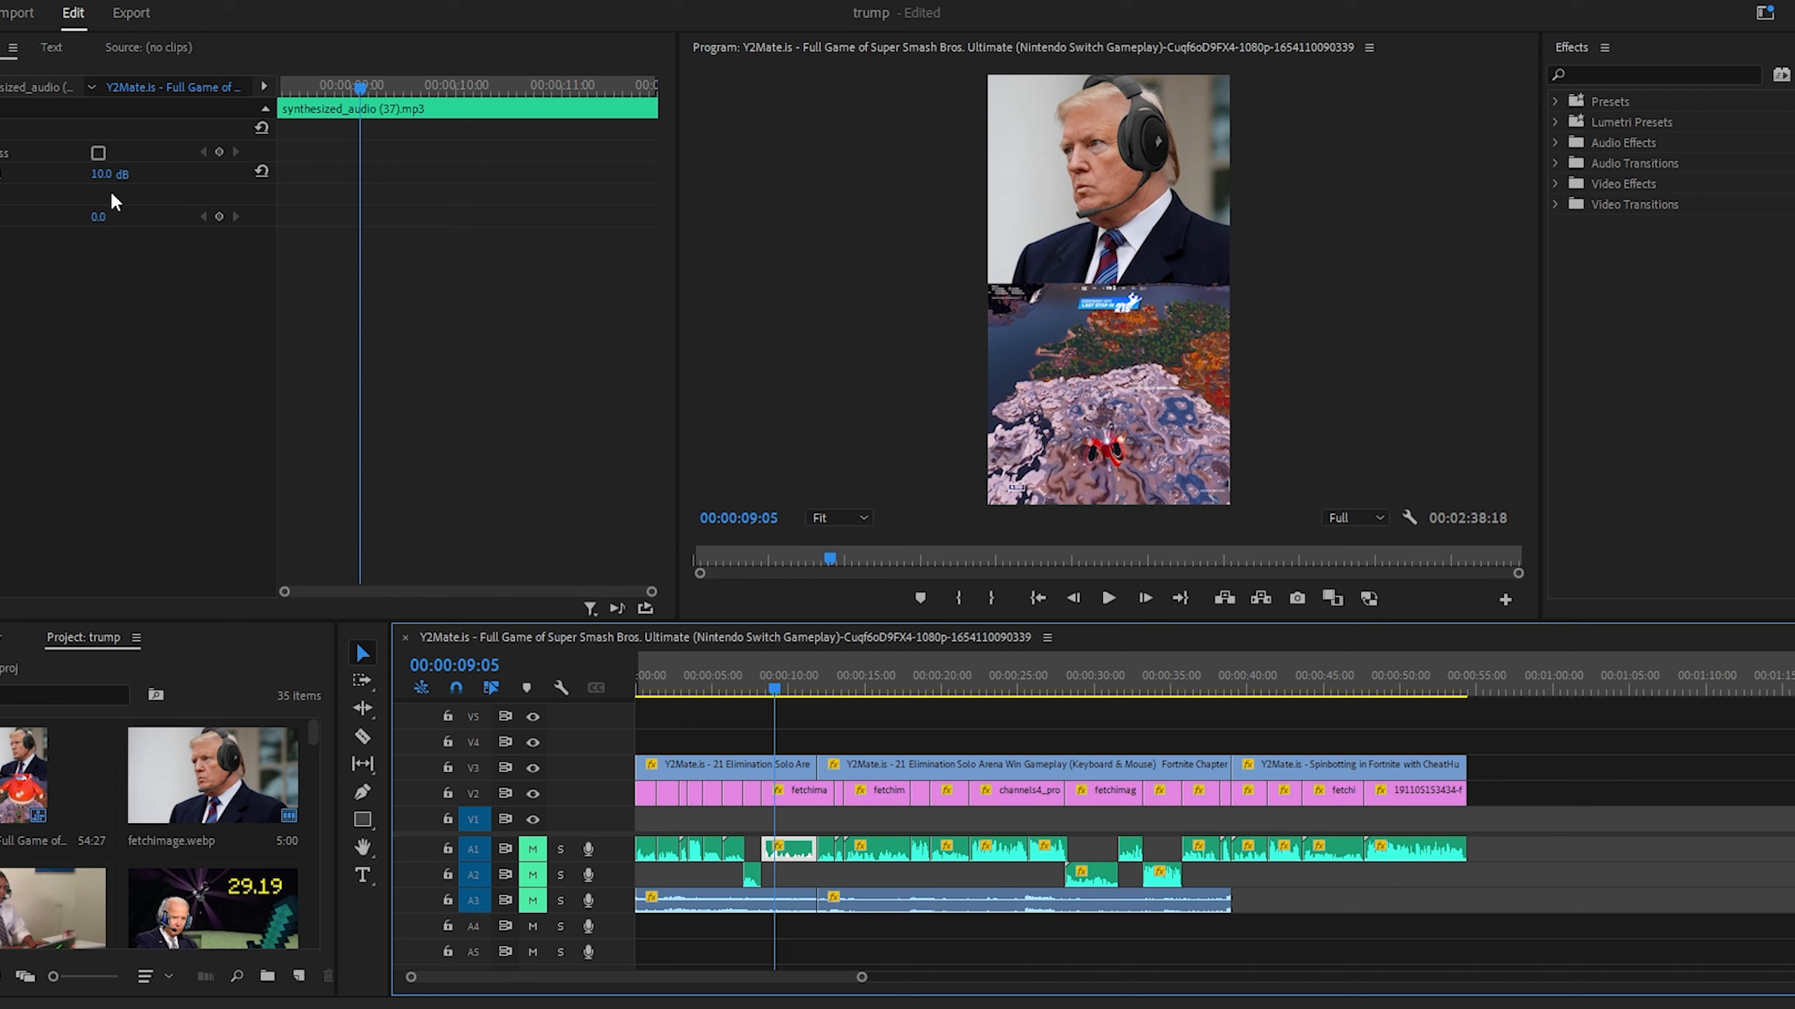
click(879, 726)
scroll(879, 726, up, 3)
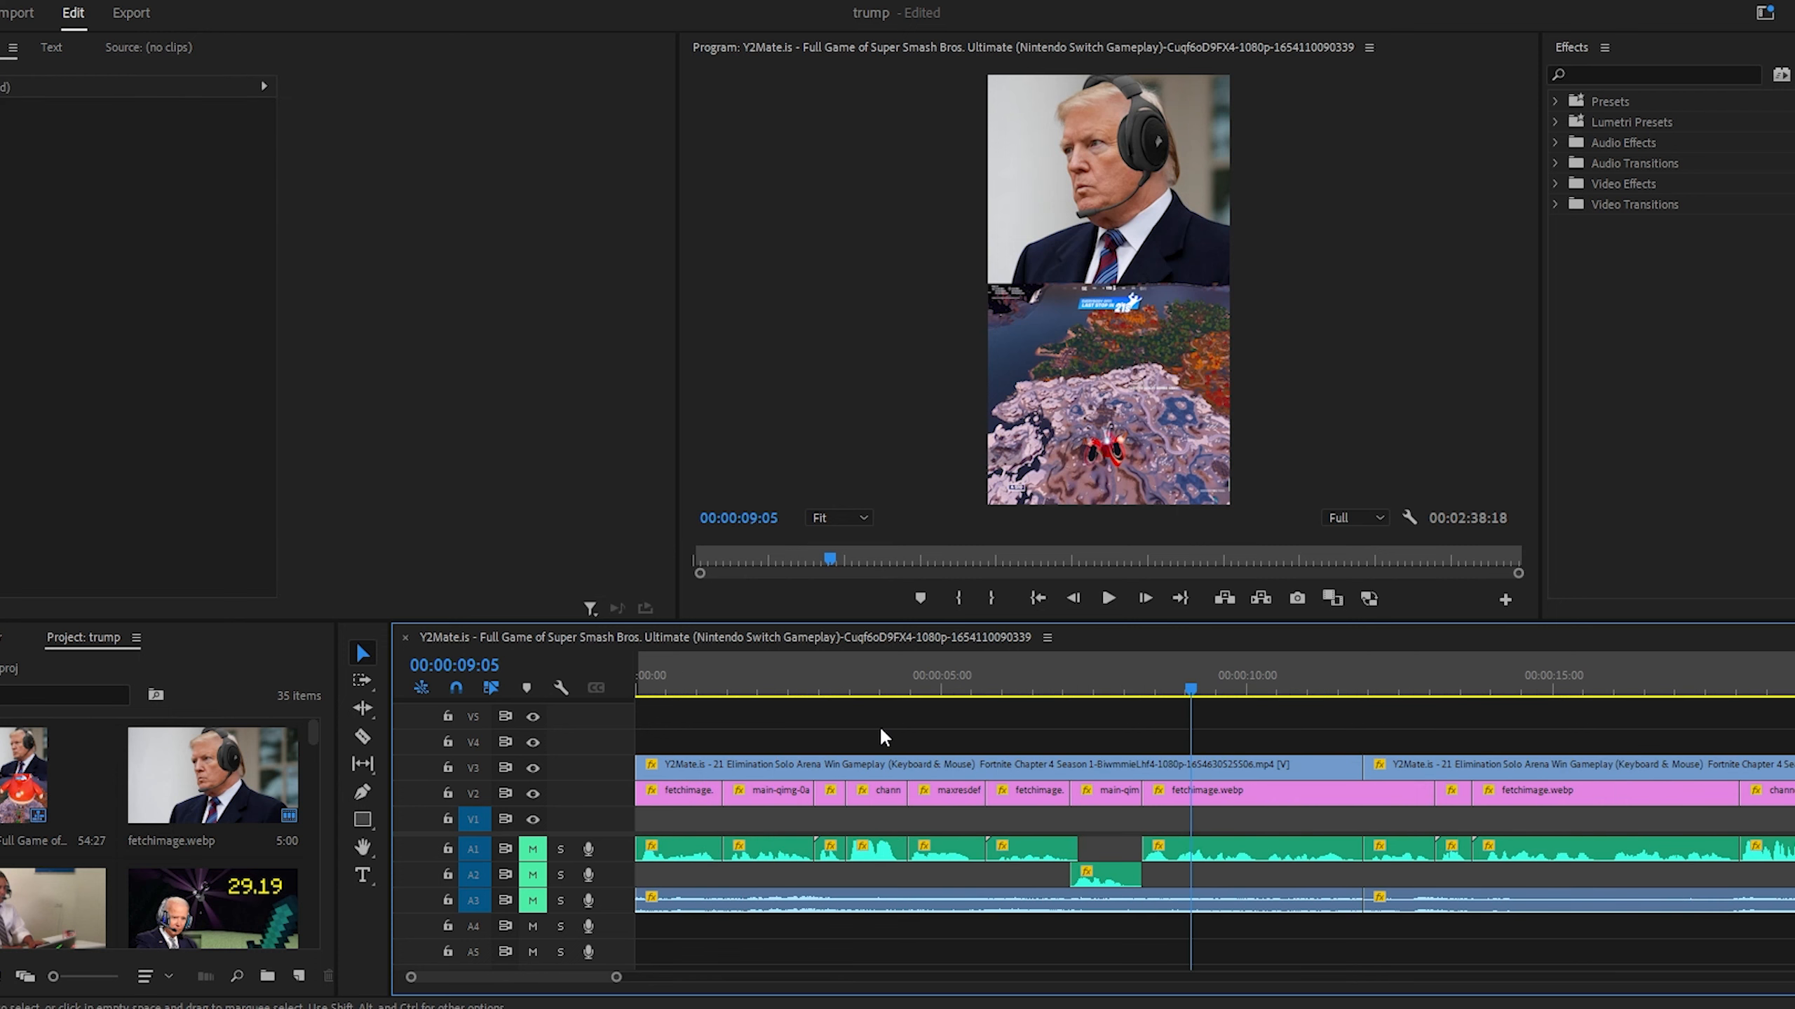
scroll(882, 733, down, 3)
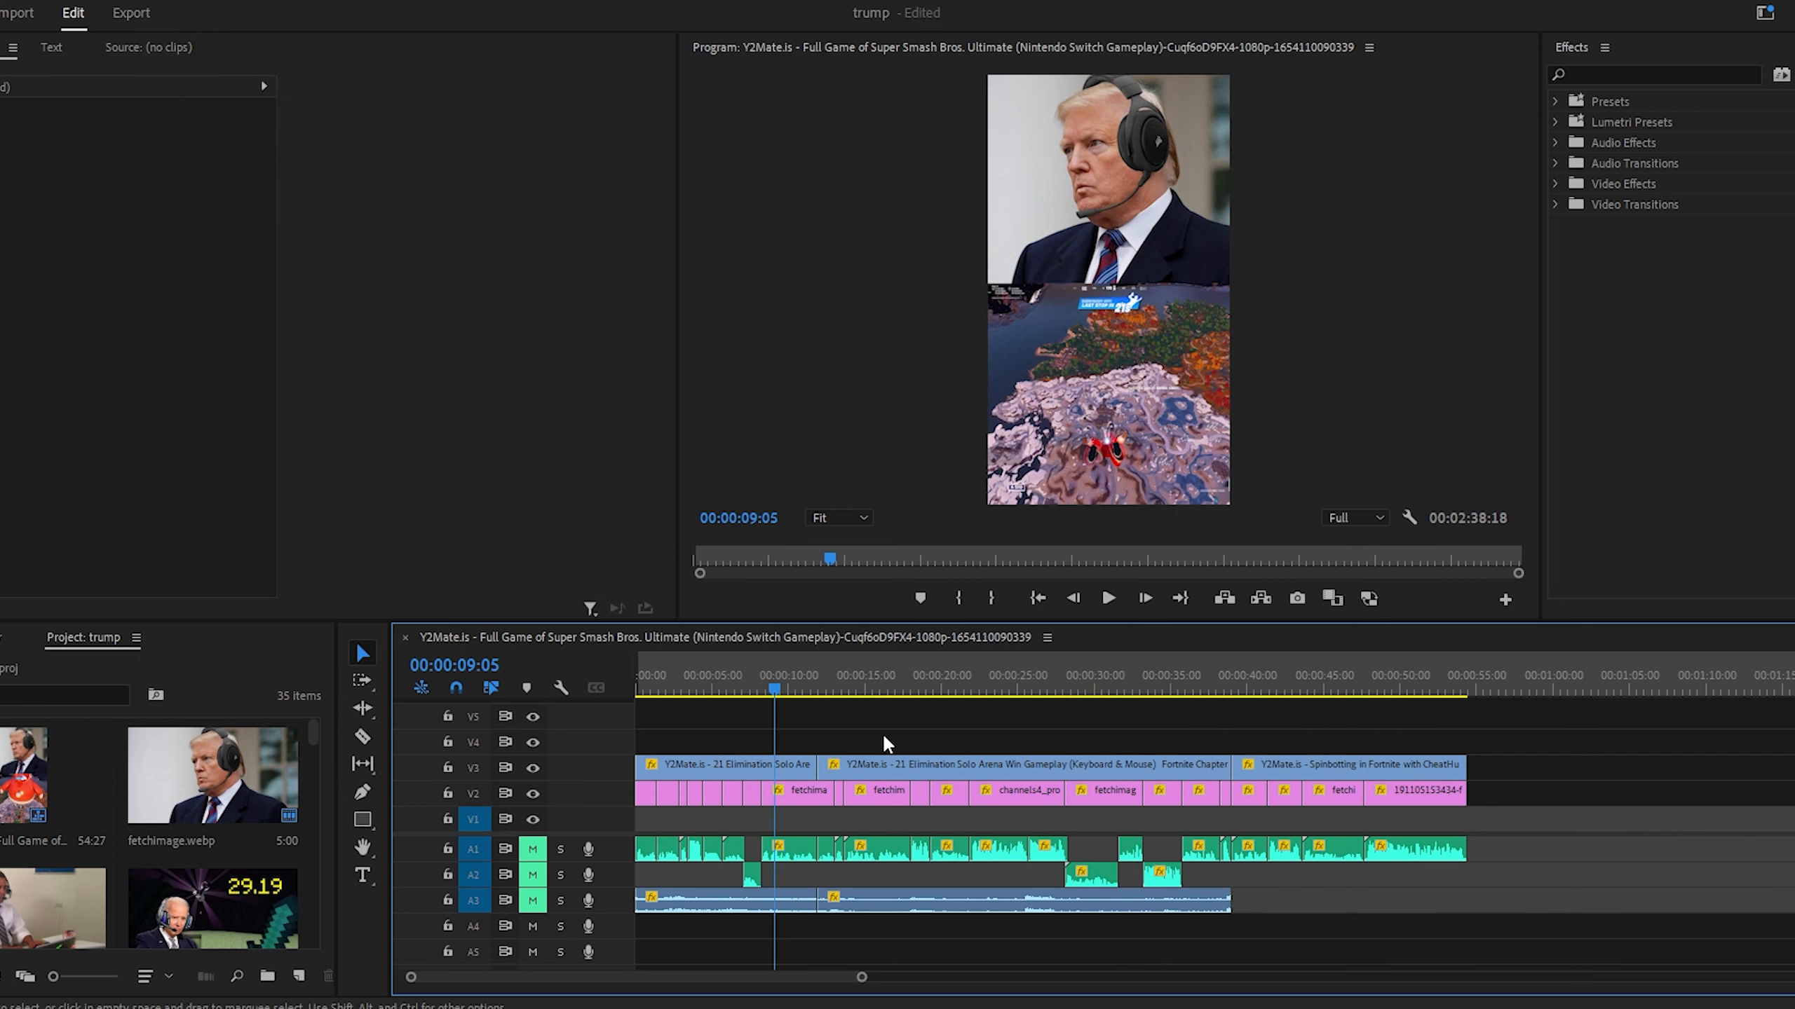
Place the synthesized_audio (41) clip on track A1 at about 57 seconds, past the existing clips, and check its start and end.
drag(241, 791, 1427, 848)
click(632, 385)
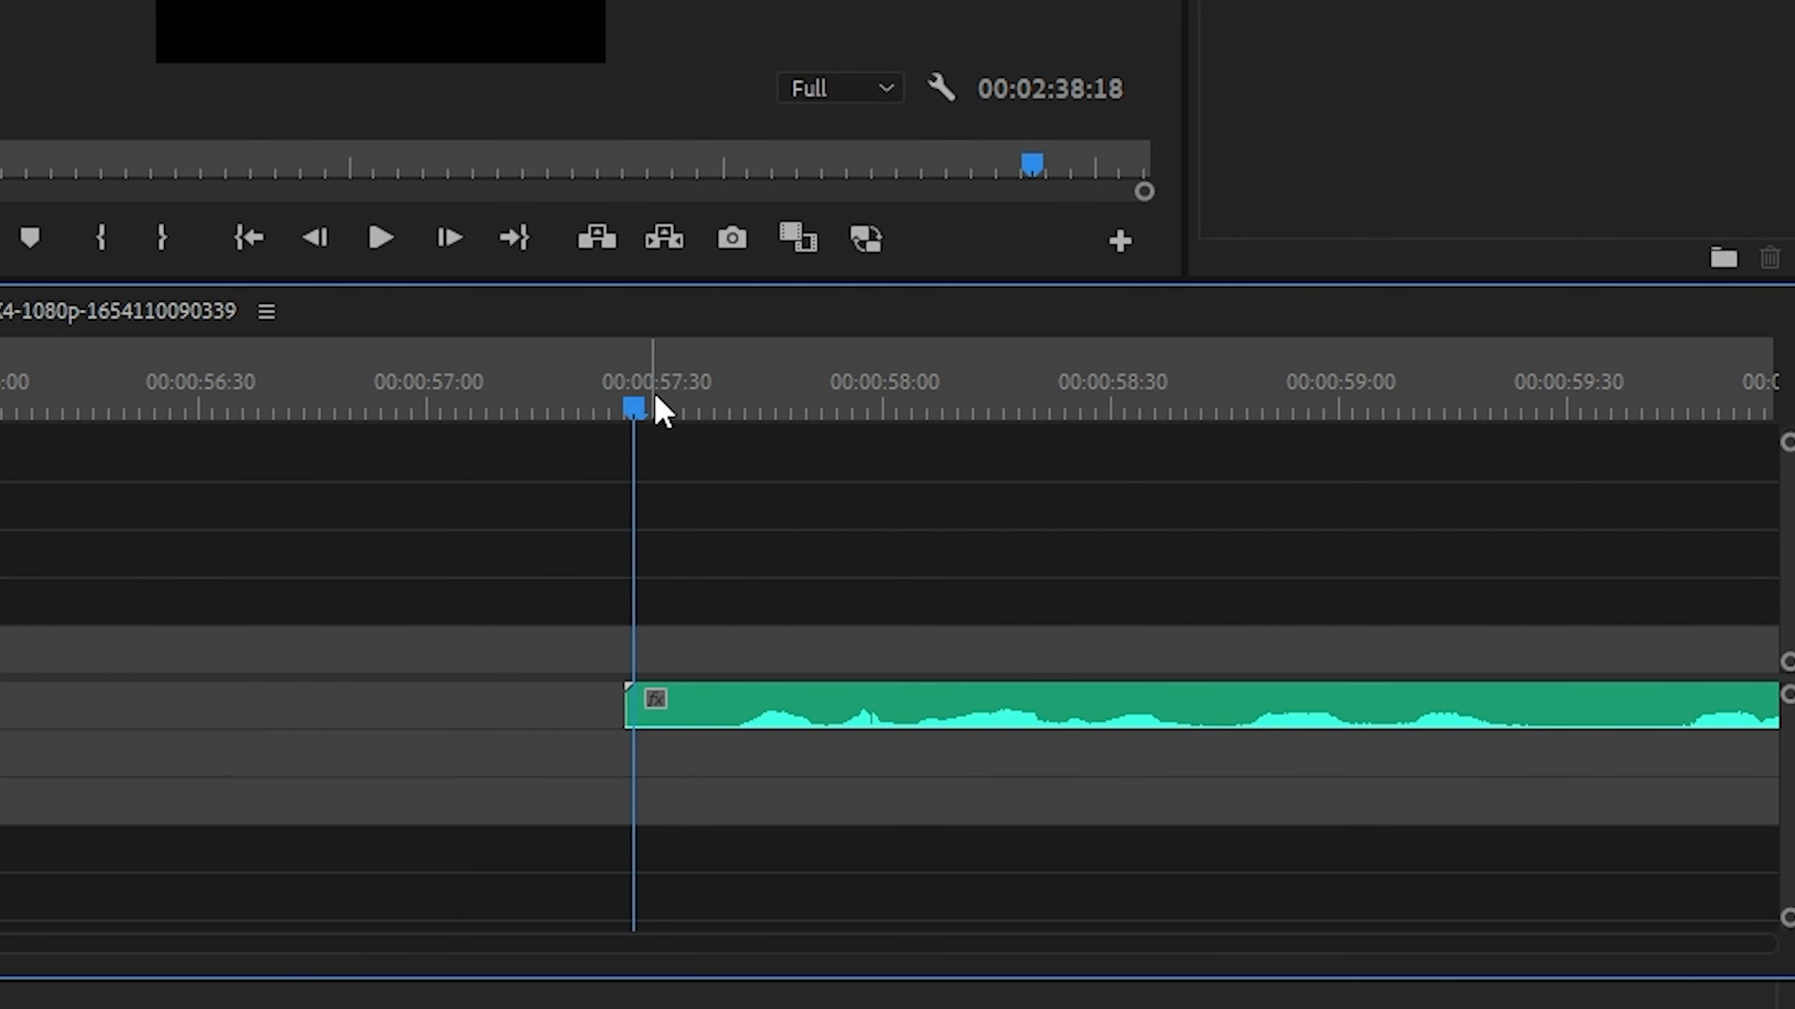
click(702, 386)
drag(704, 385, 629, 405)
key(minus)
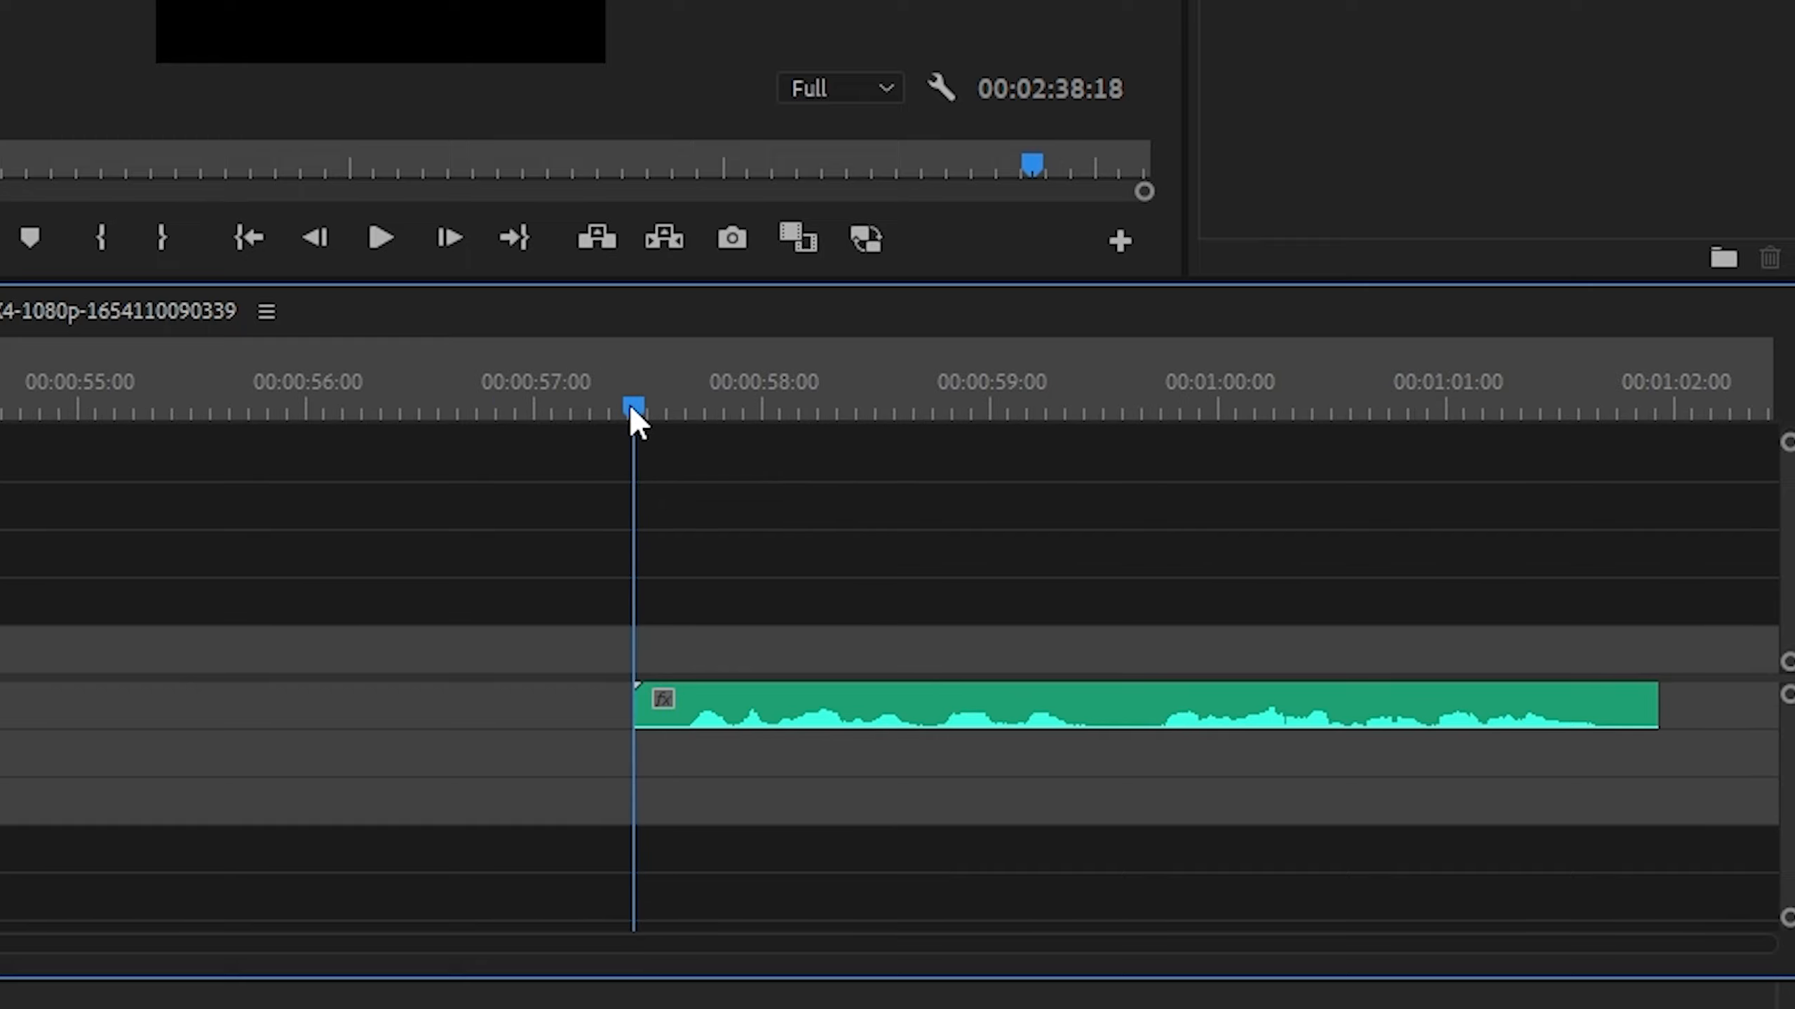
key(minus)
click(1131, 349)
key(equal)
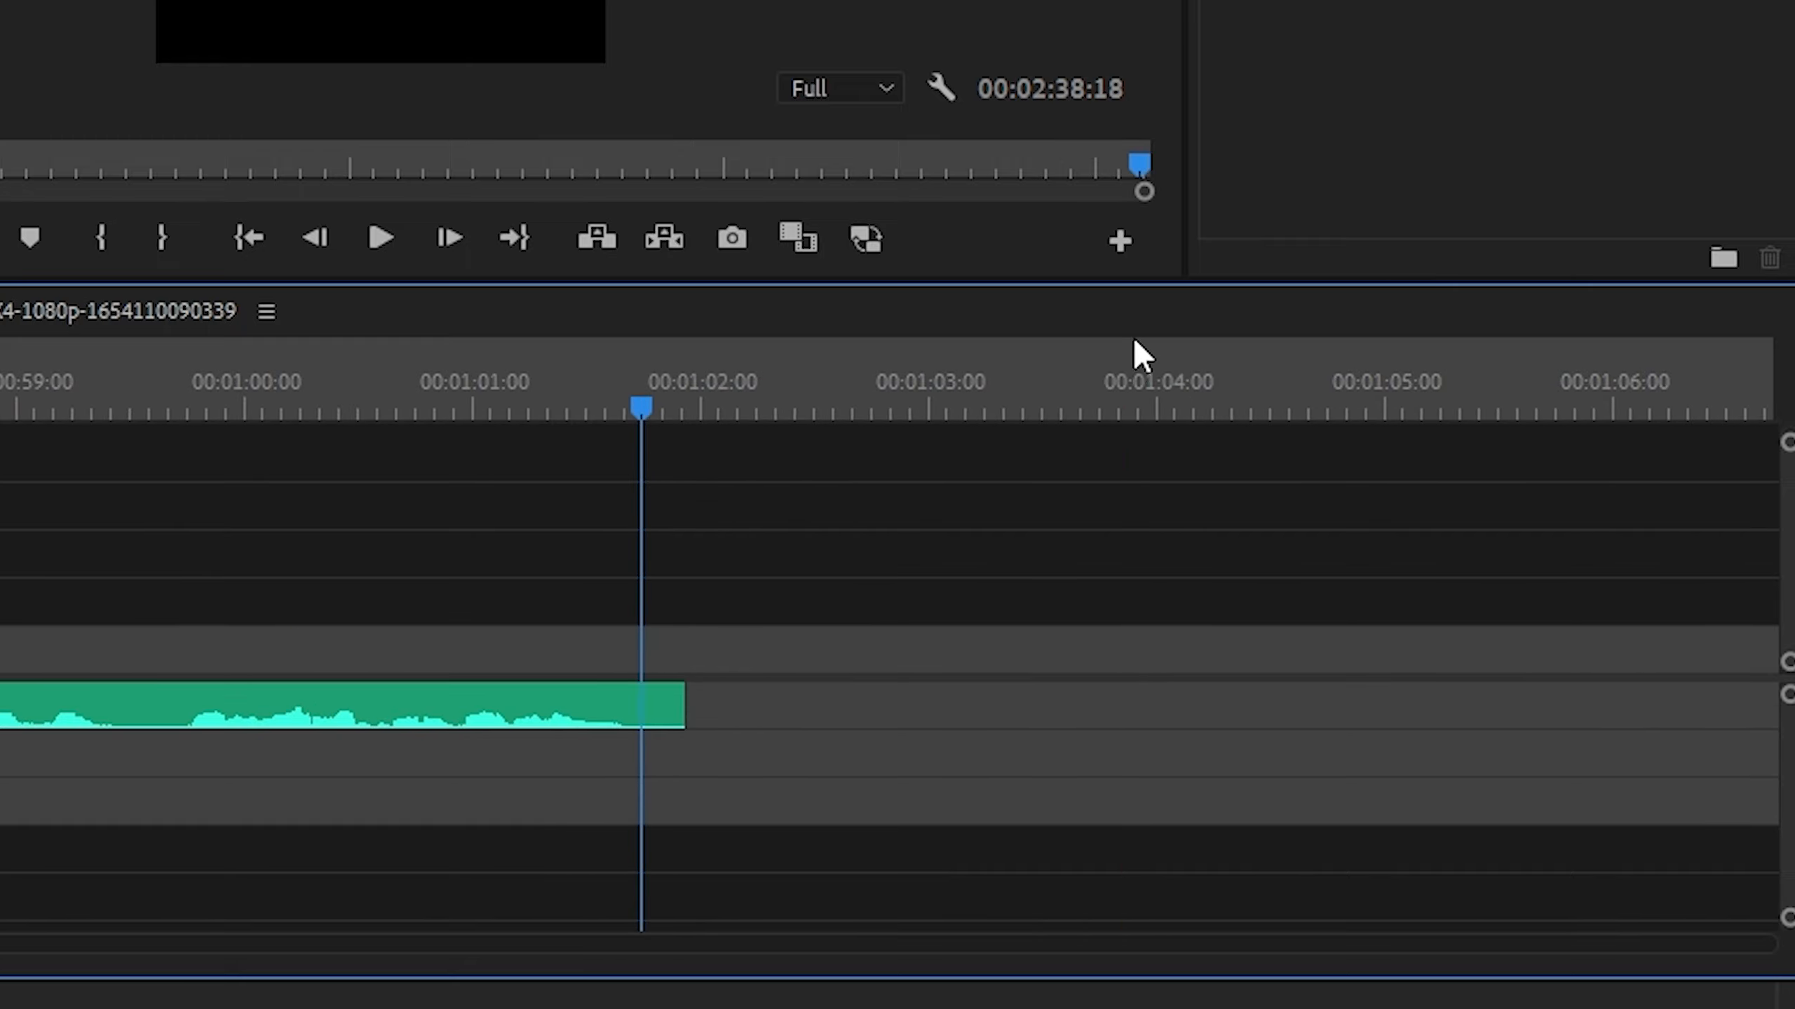
key(equal)
key(minus)
key(minus)
Delete the voice clip that was added on track A1 after the end of the edit.
click(463, 694)
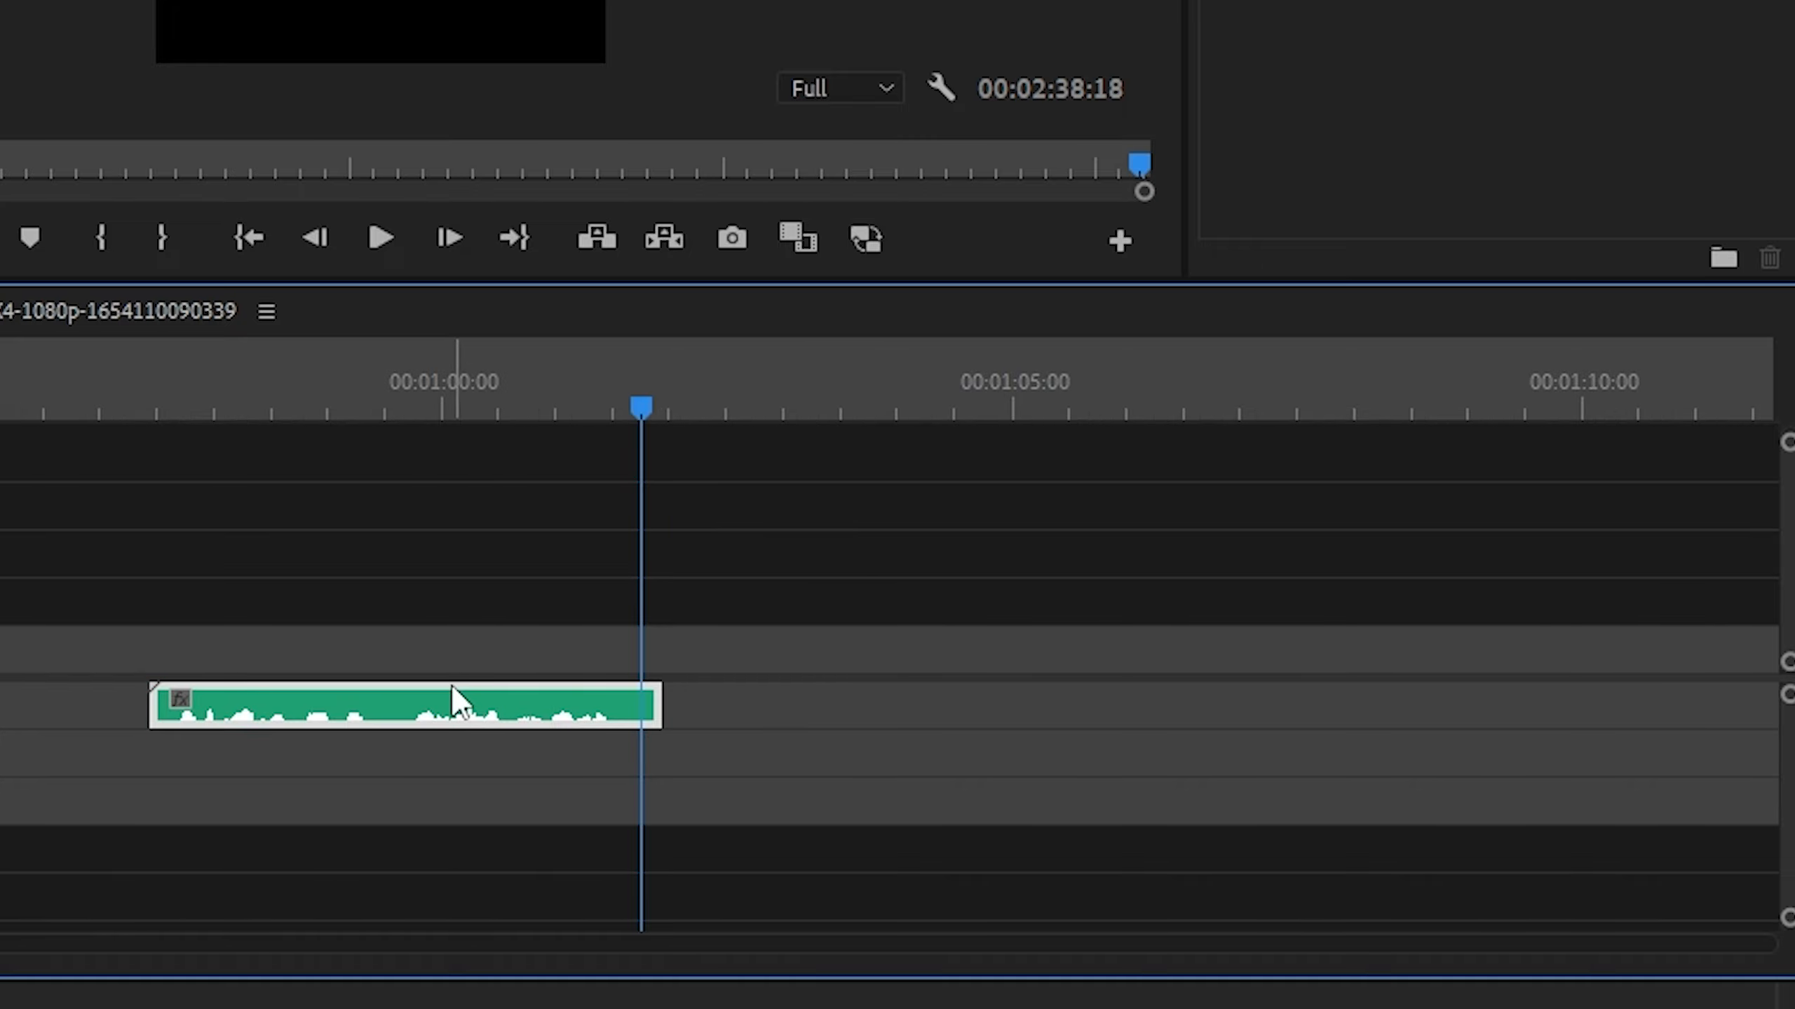
key(Delete)
key(minus)
key(minus)
key(minus)
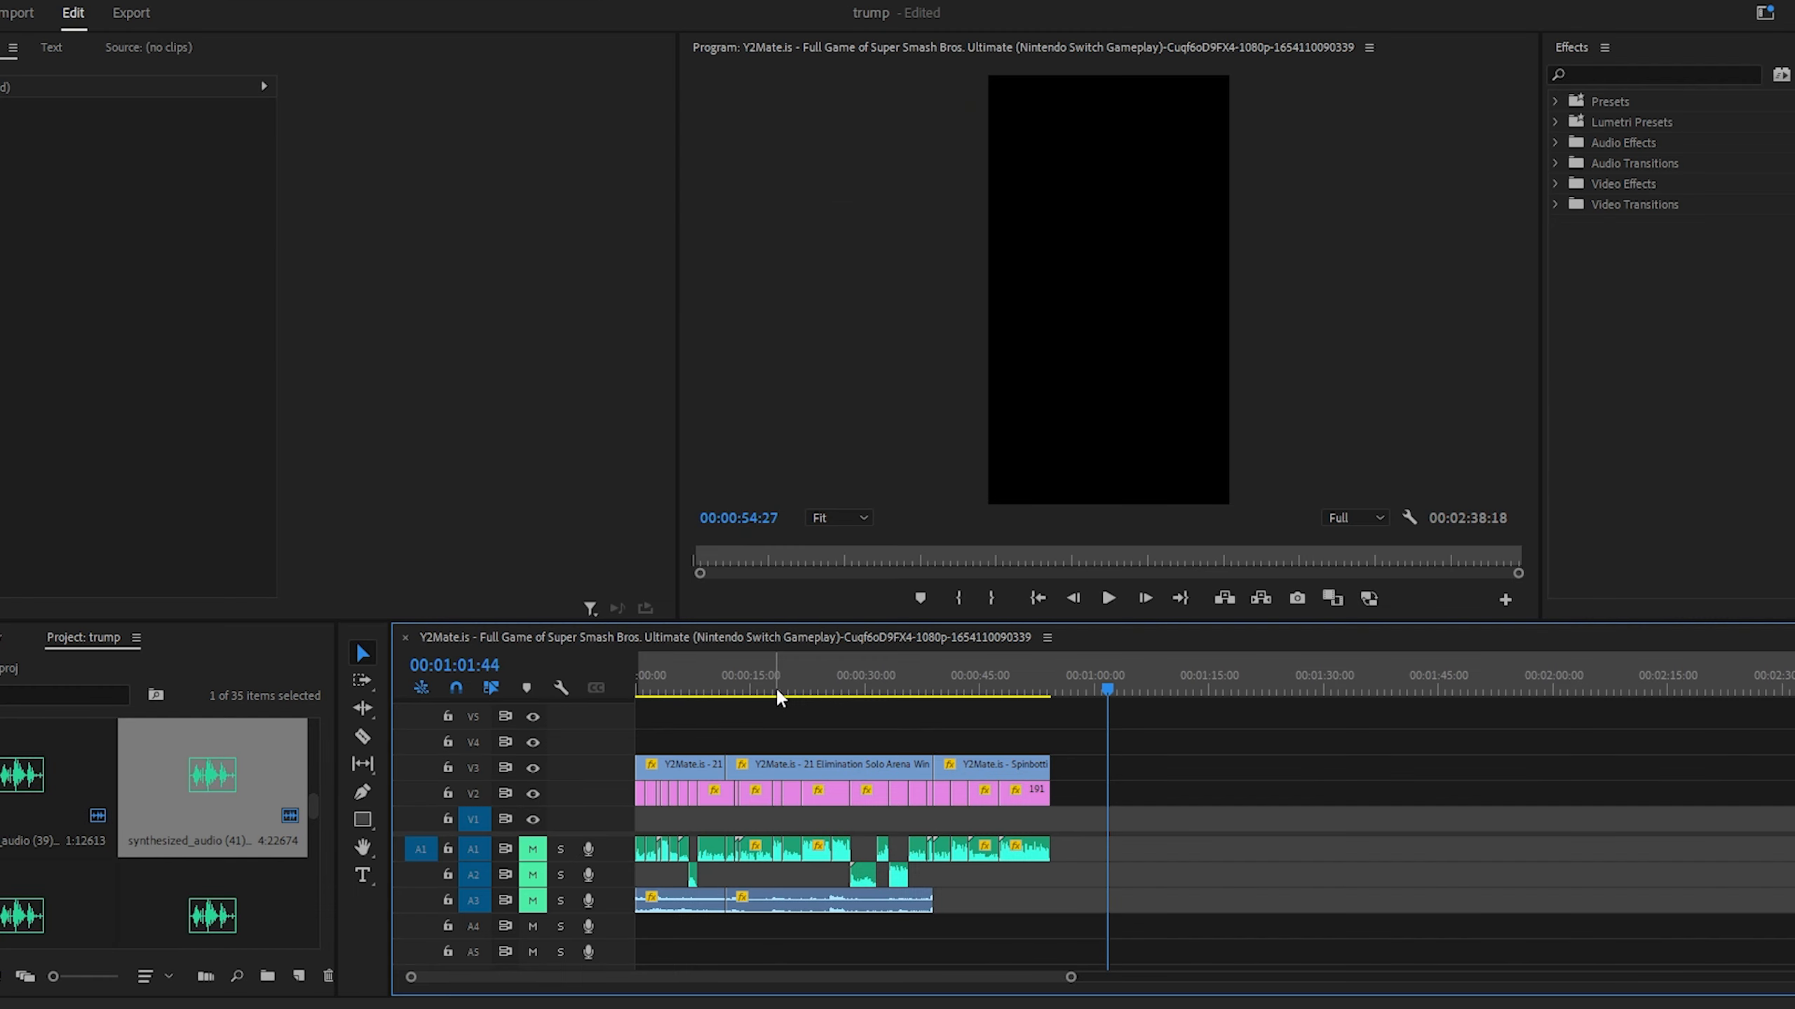
Scrub the sequence between about 5 and 27 seconds to review the speaker pictures over the gameplay.
click(677, 692)
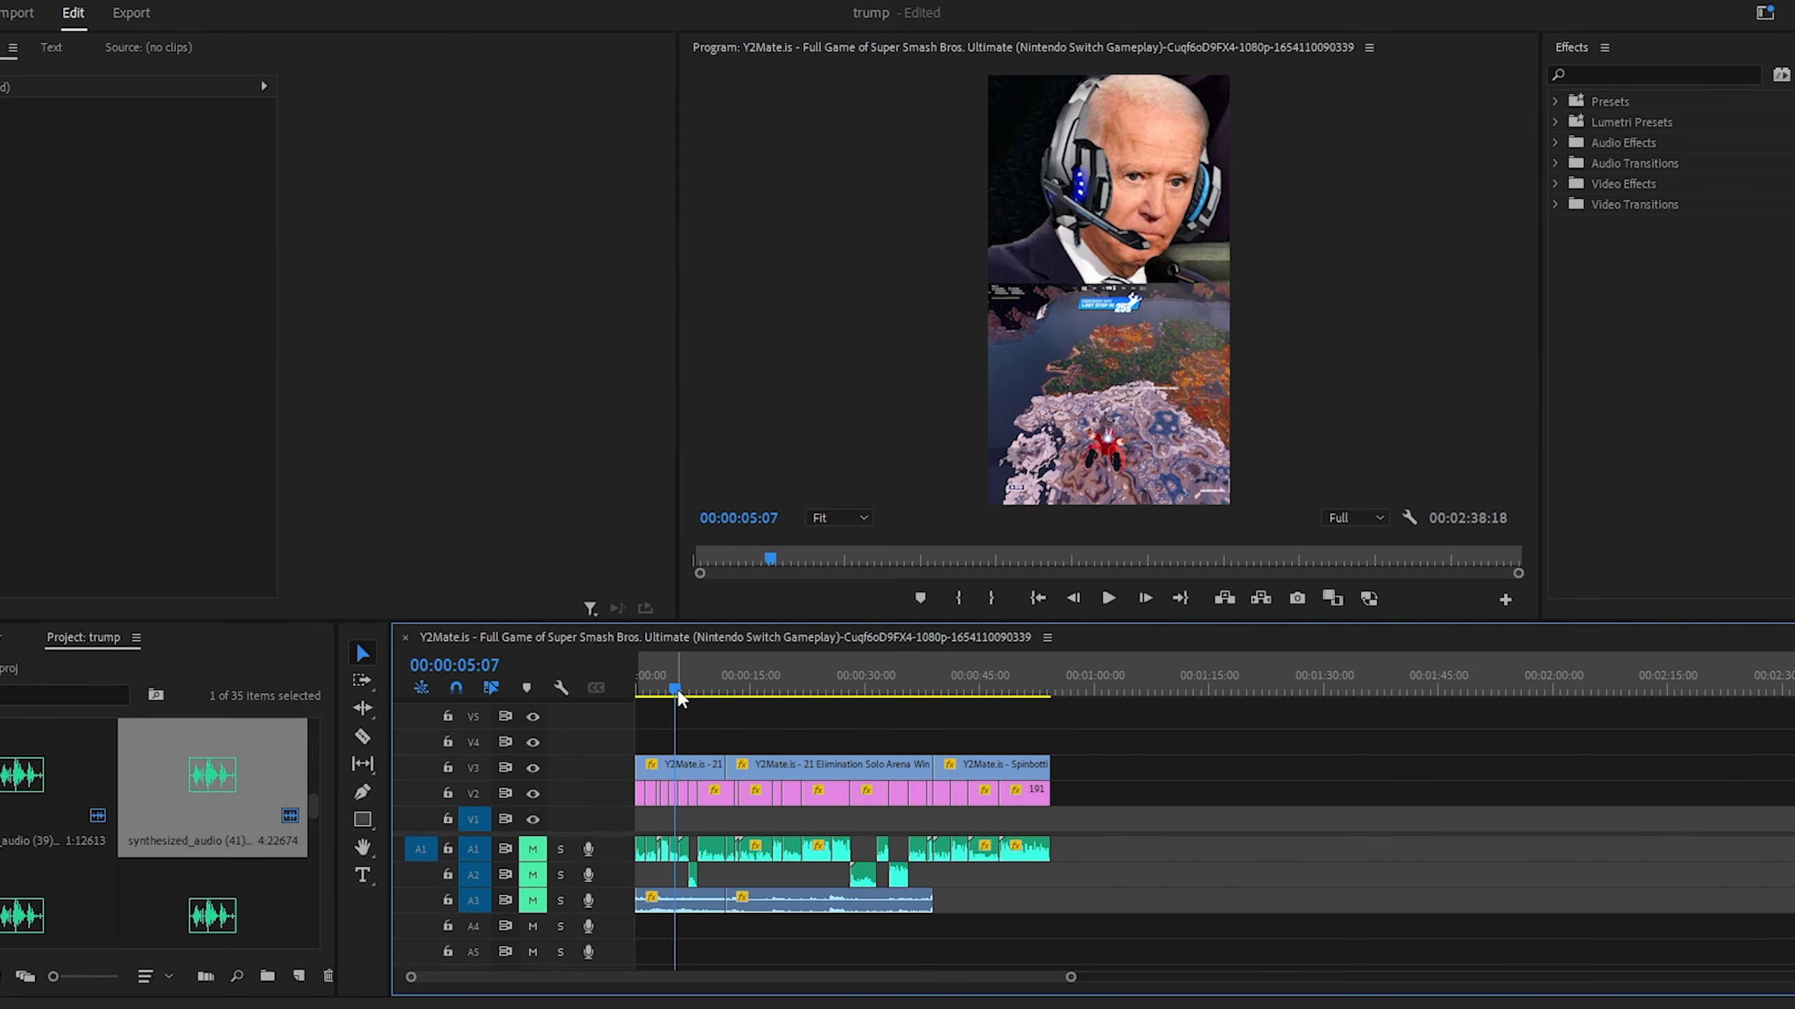
drag(678, 697, 844, 656)
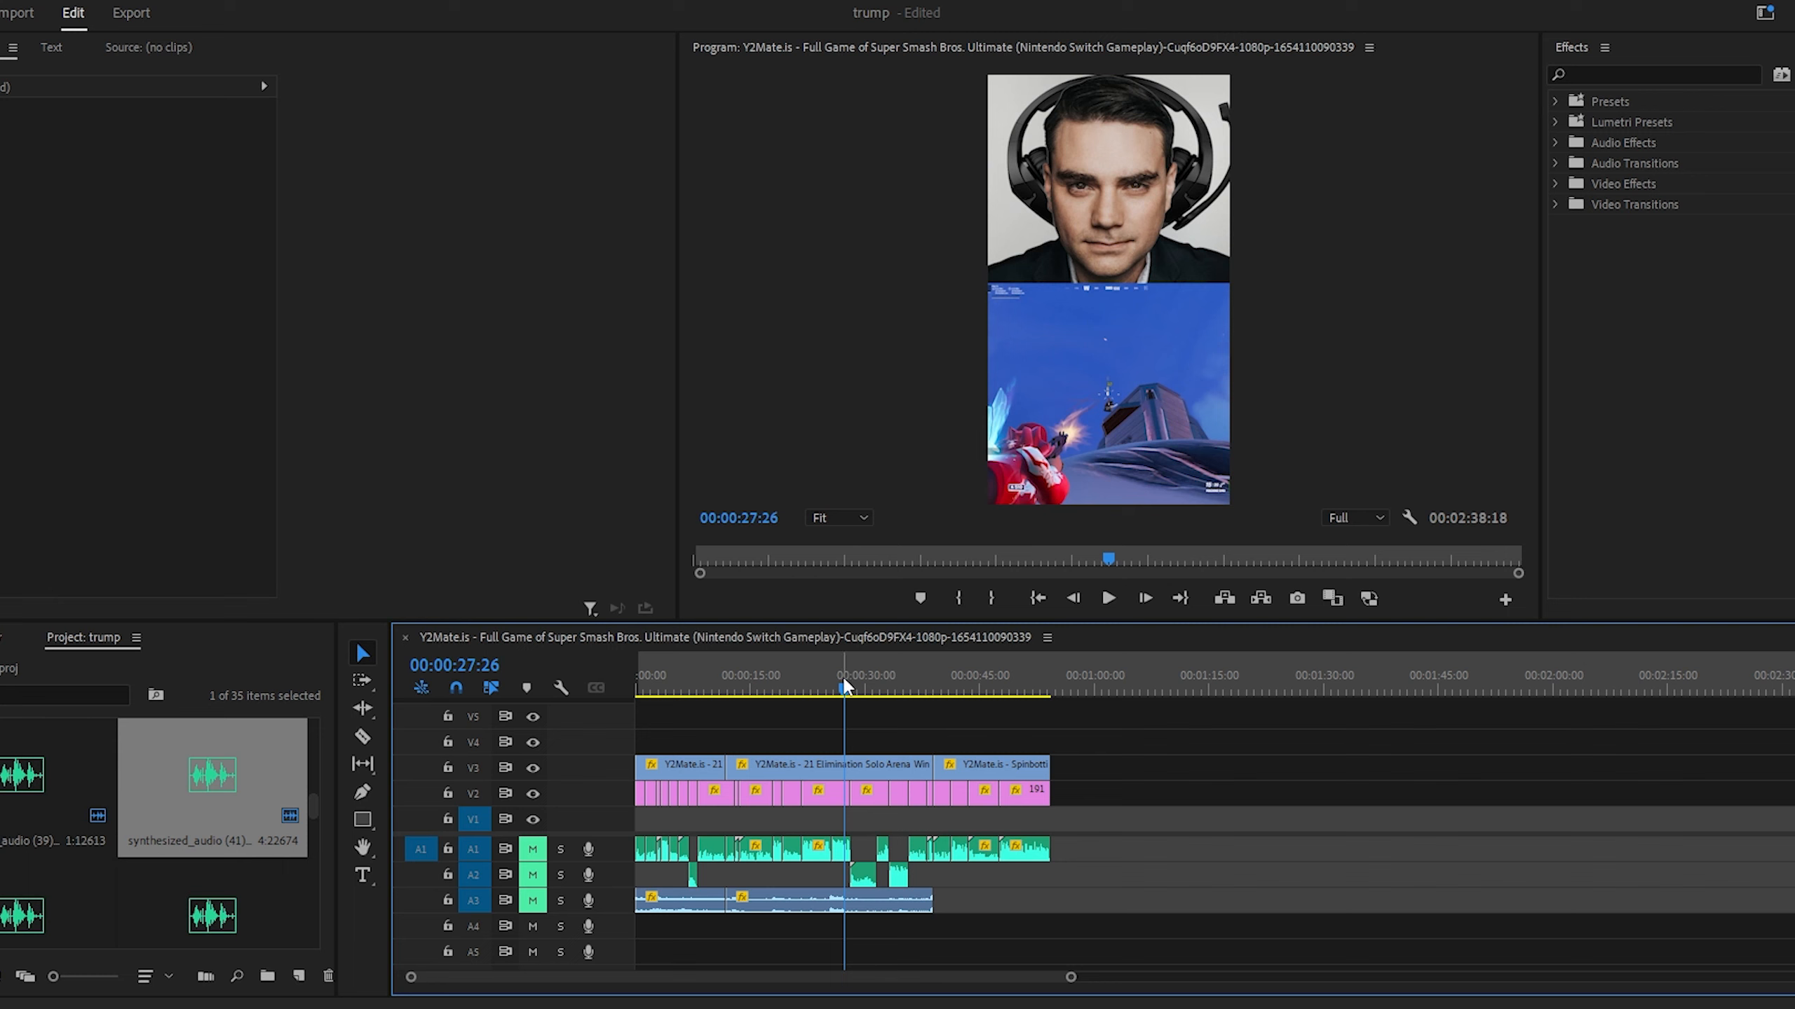
drag(843, 680, 680, 690)
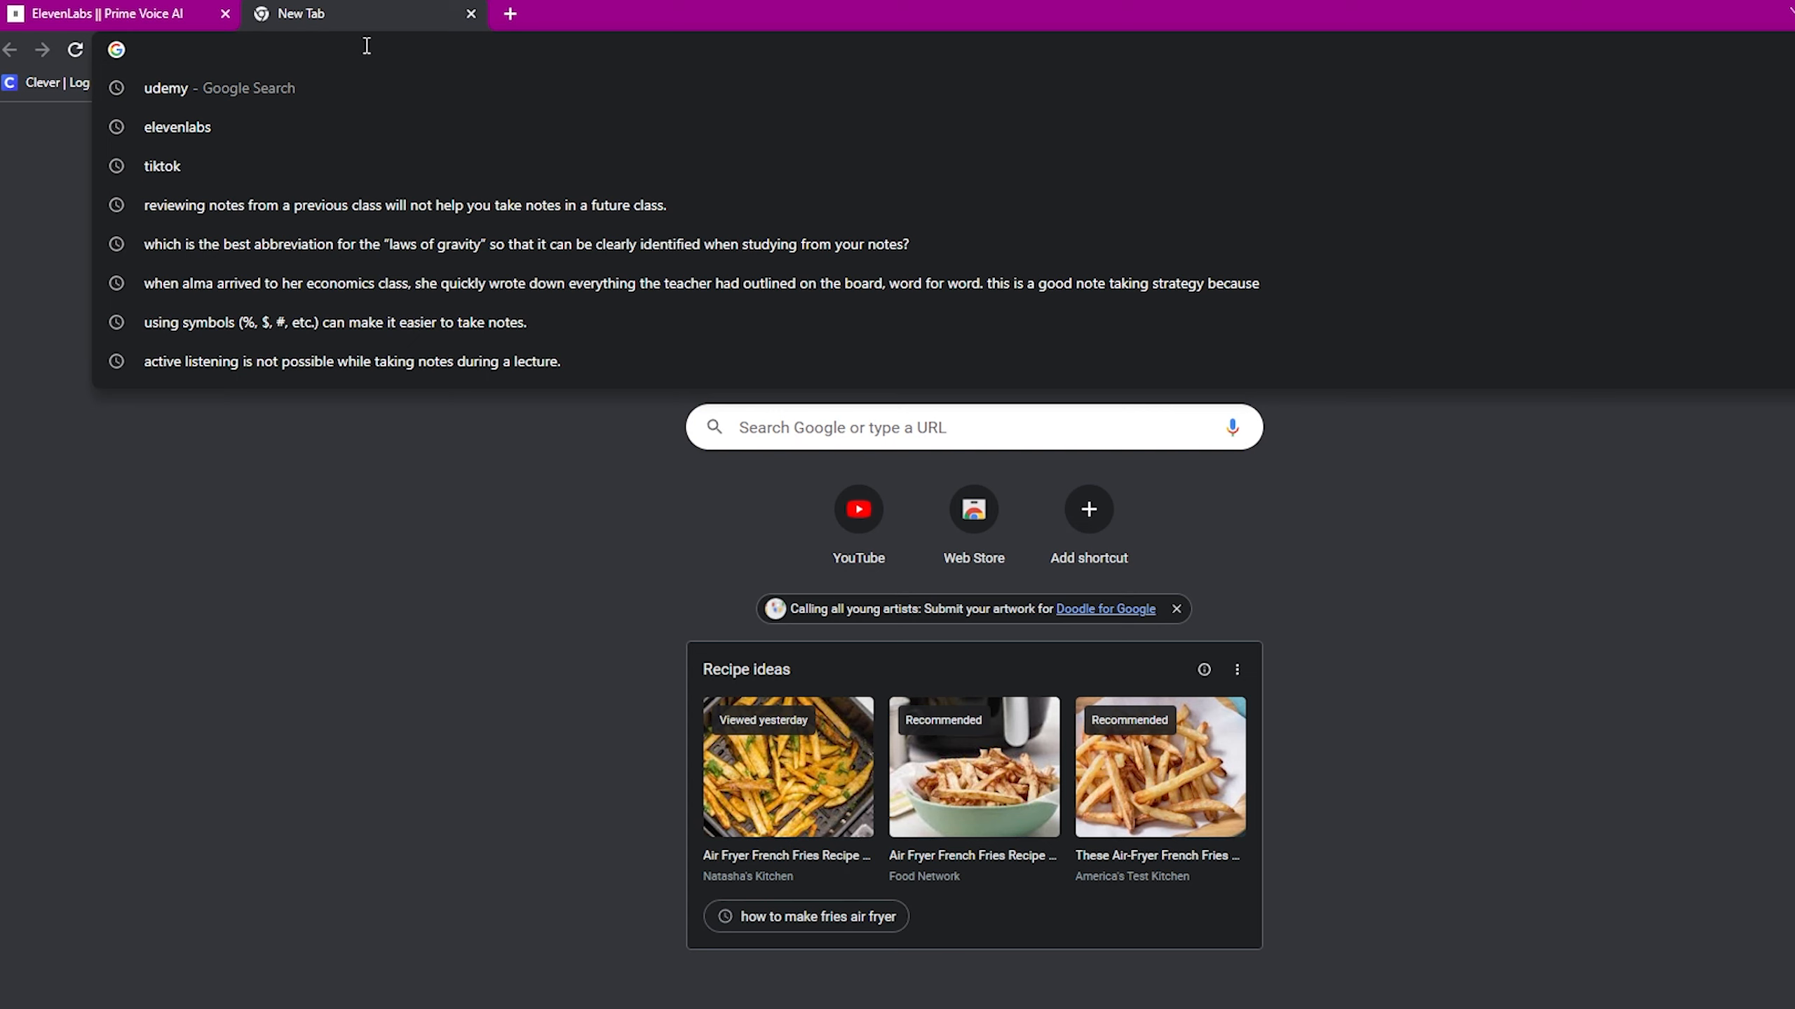
Switch to the browser, search Google Images for "james charles gaming" and open the Beauty Guru Plays Minecraft result.
text(james charles gamin)
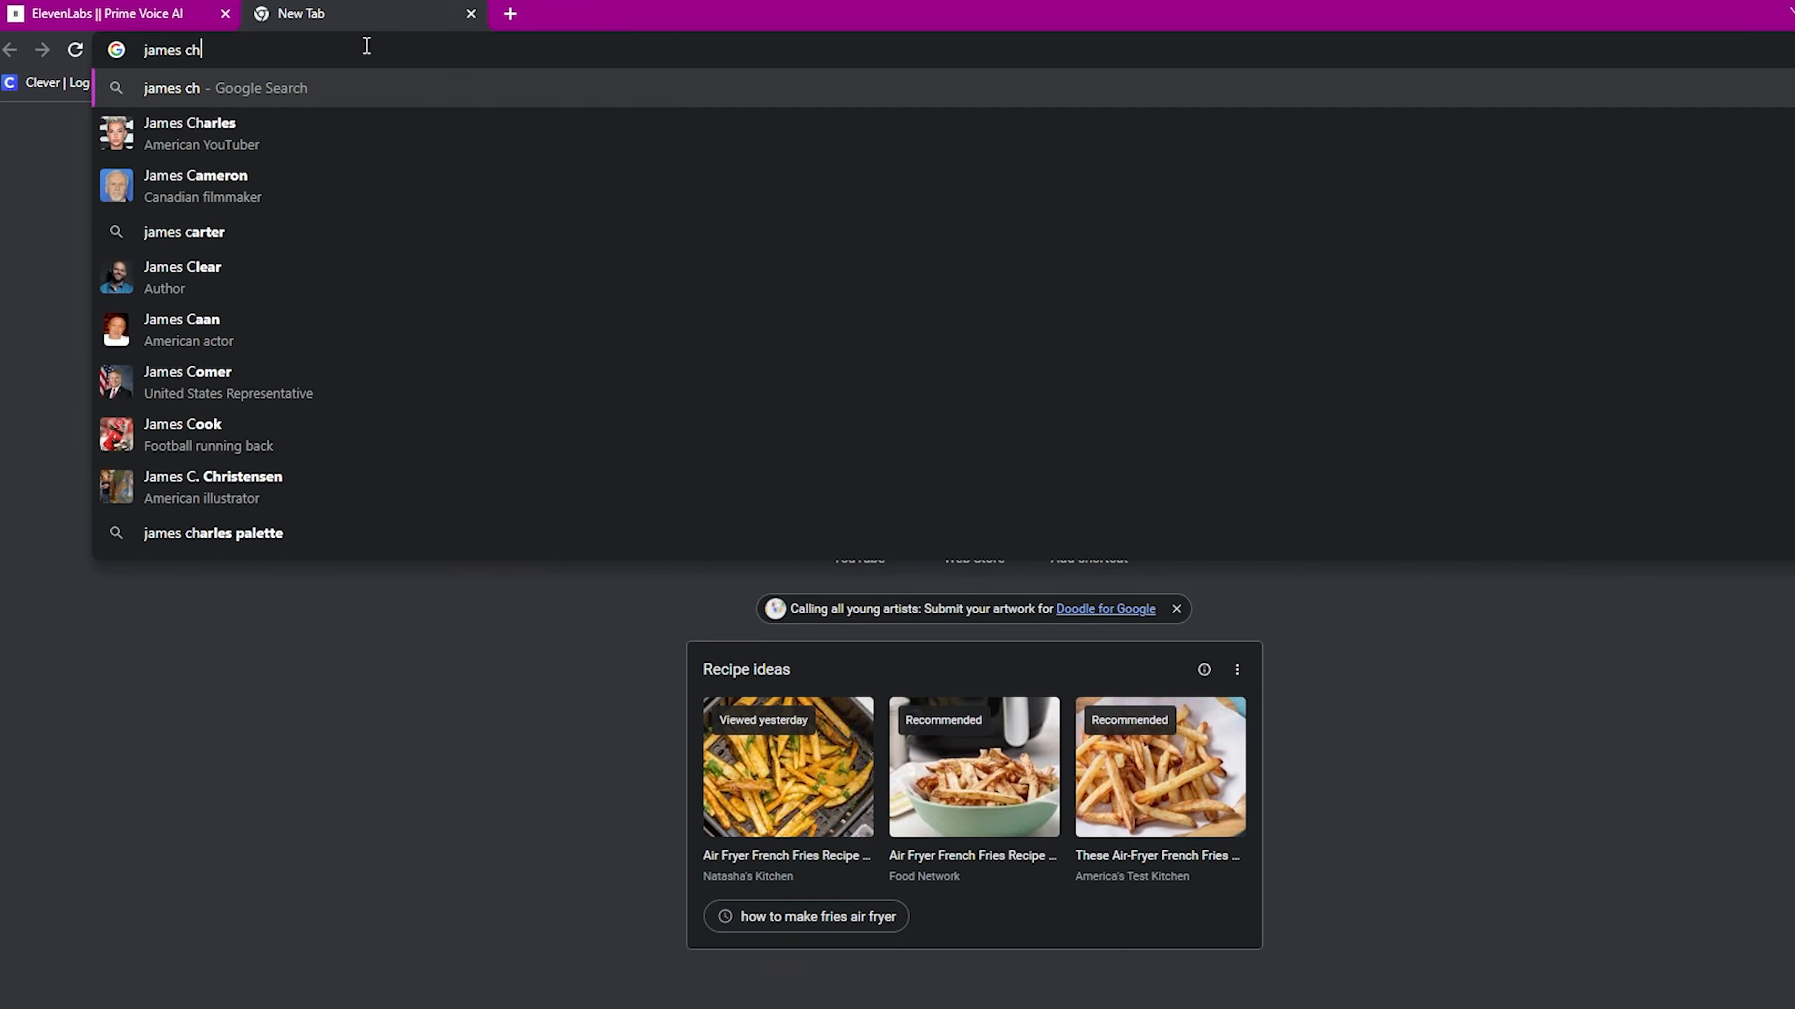
text(g)
key(Return)
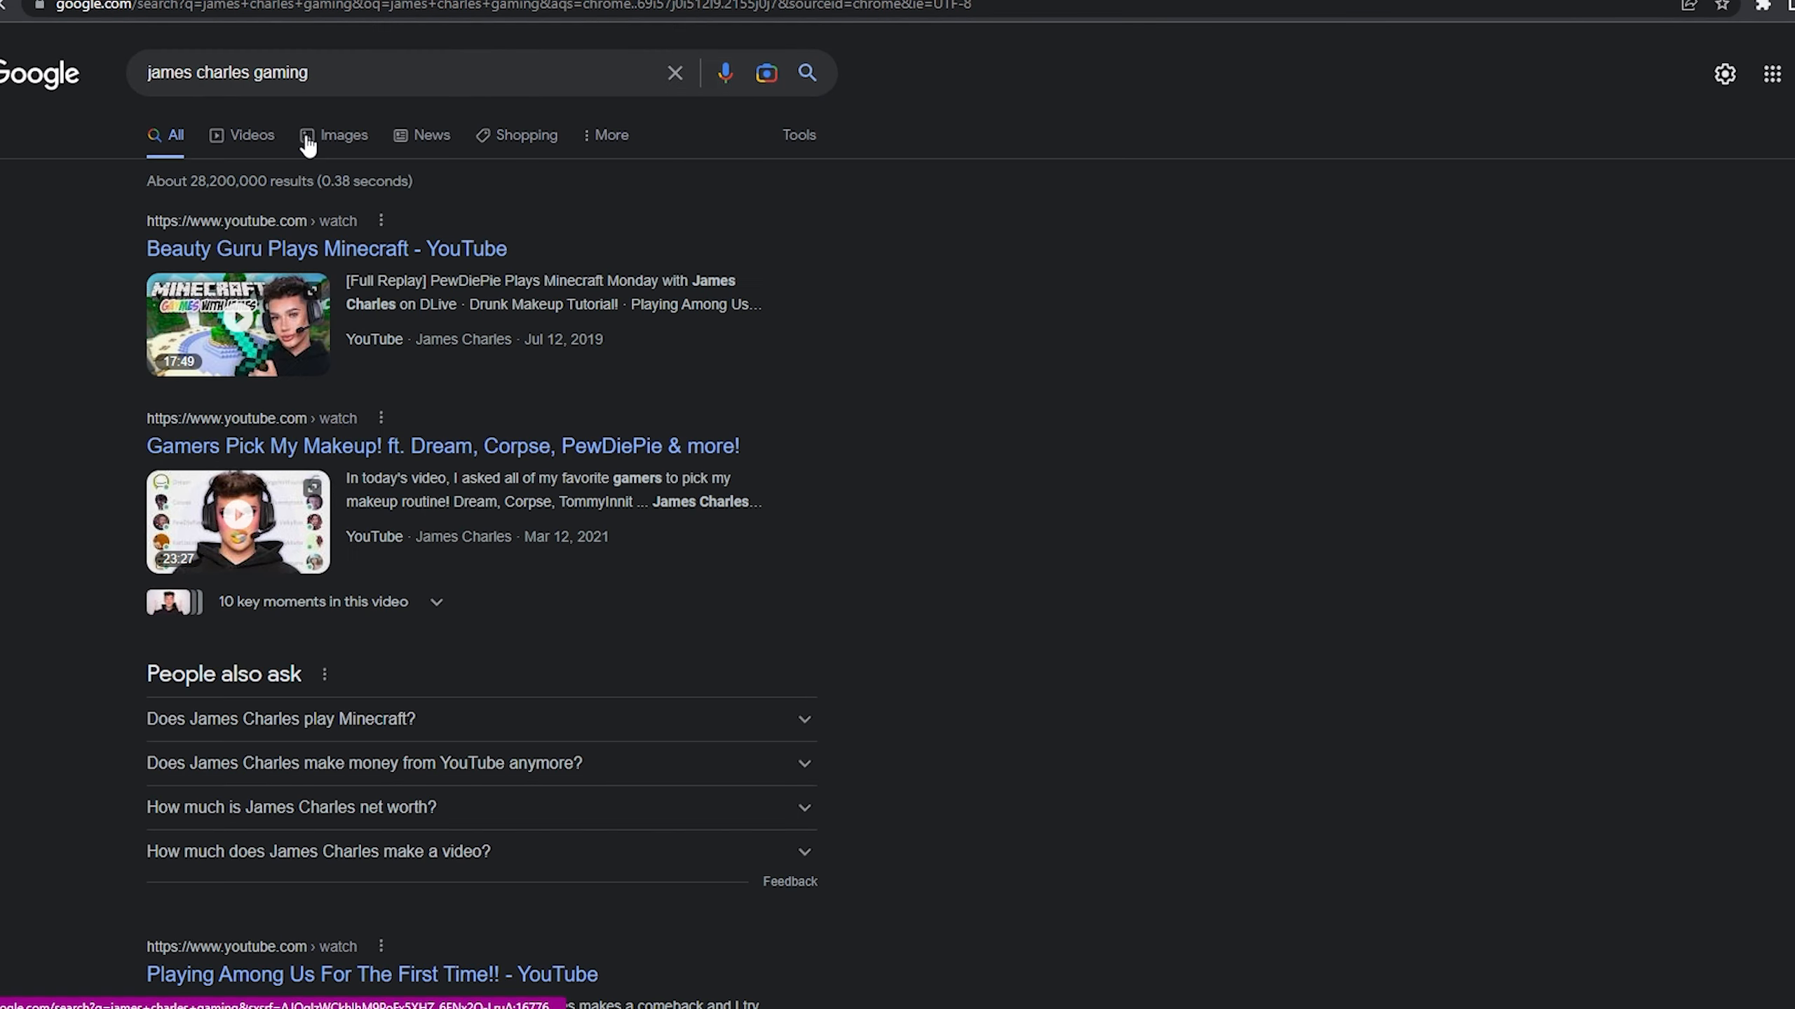
click(318, 154)
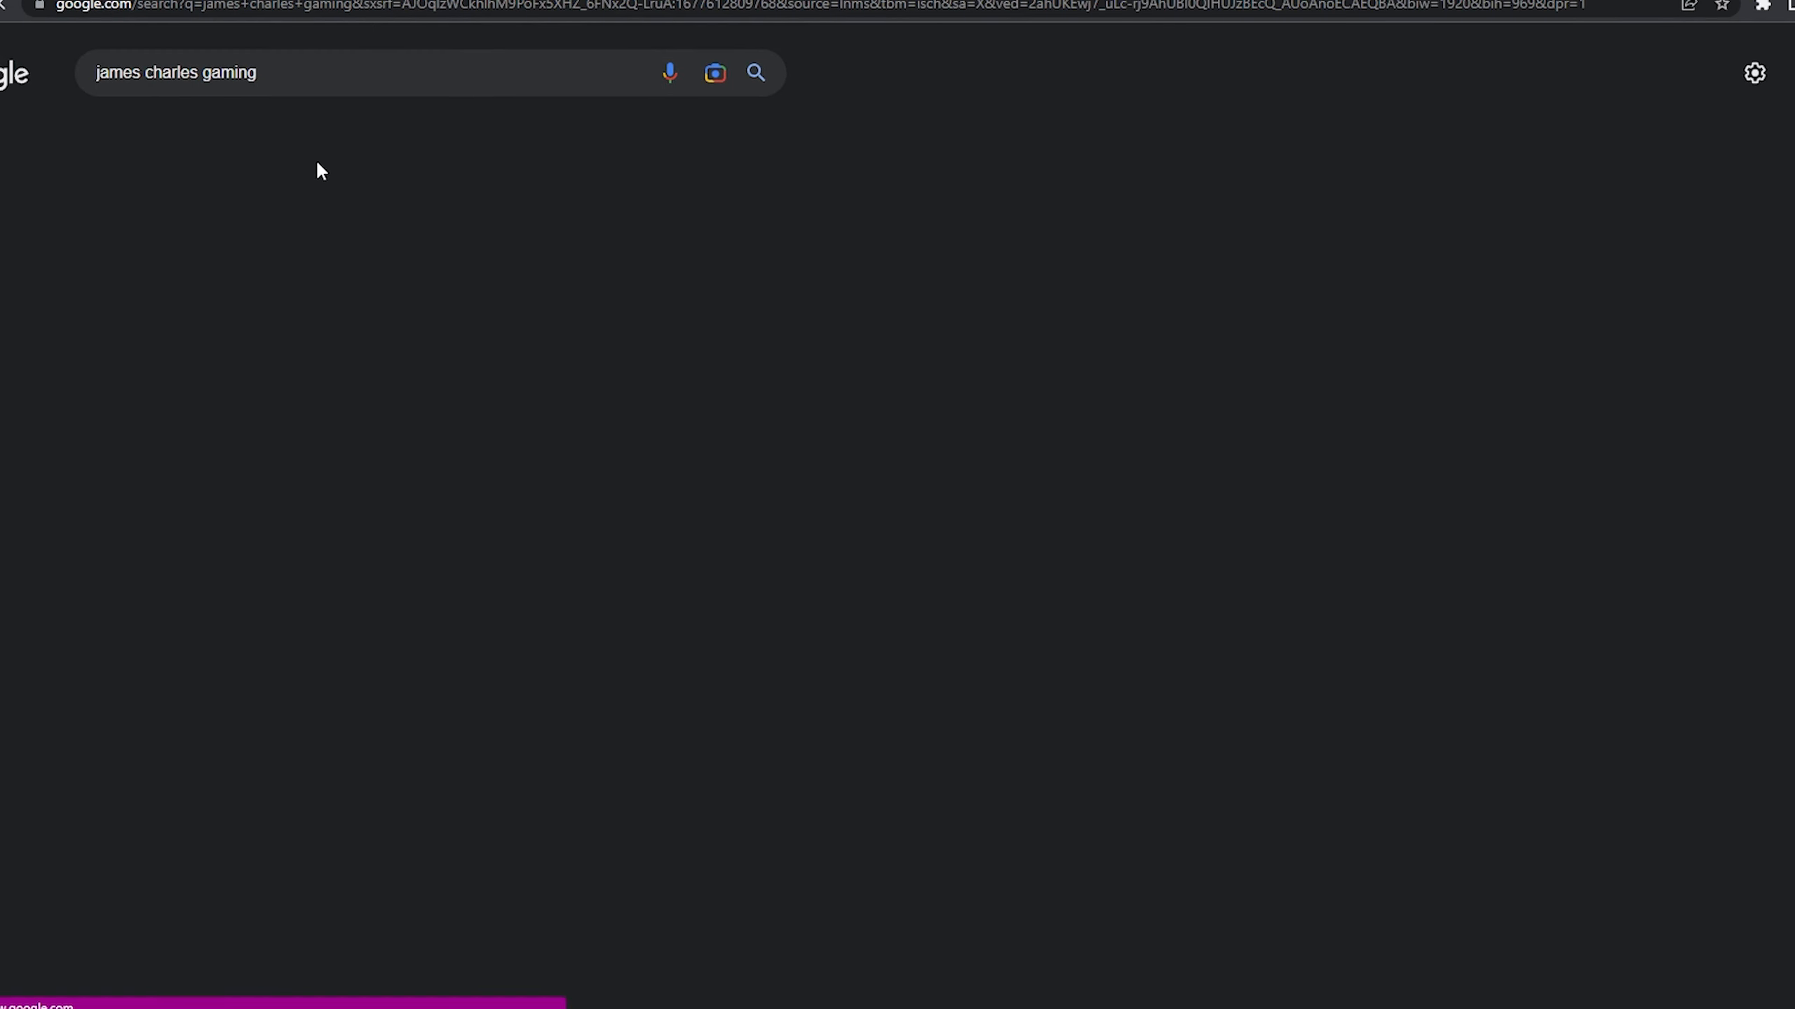
click(113, 343)
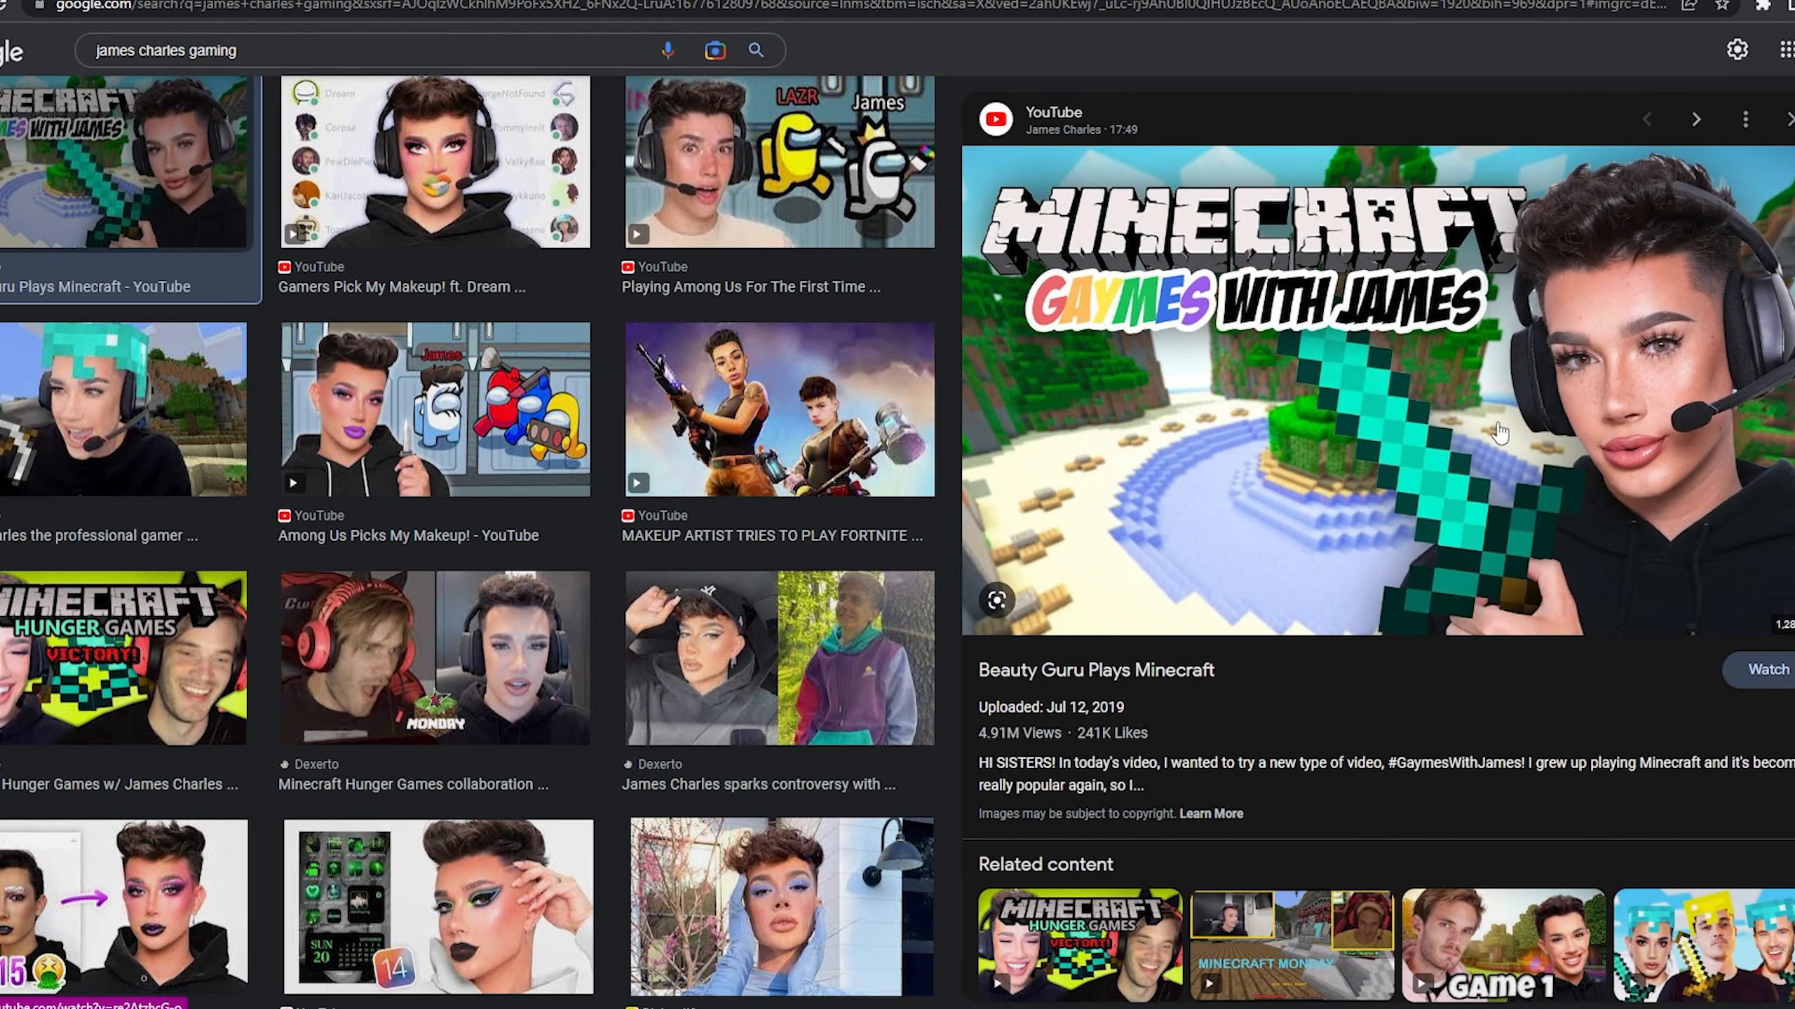
Search Google Images for "tom brady gaming".
scroll(660, 344, up, 3)
click(98, 71)
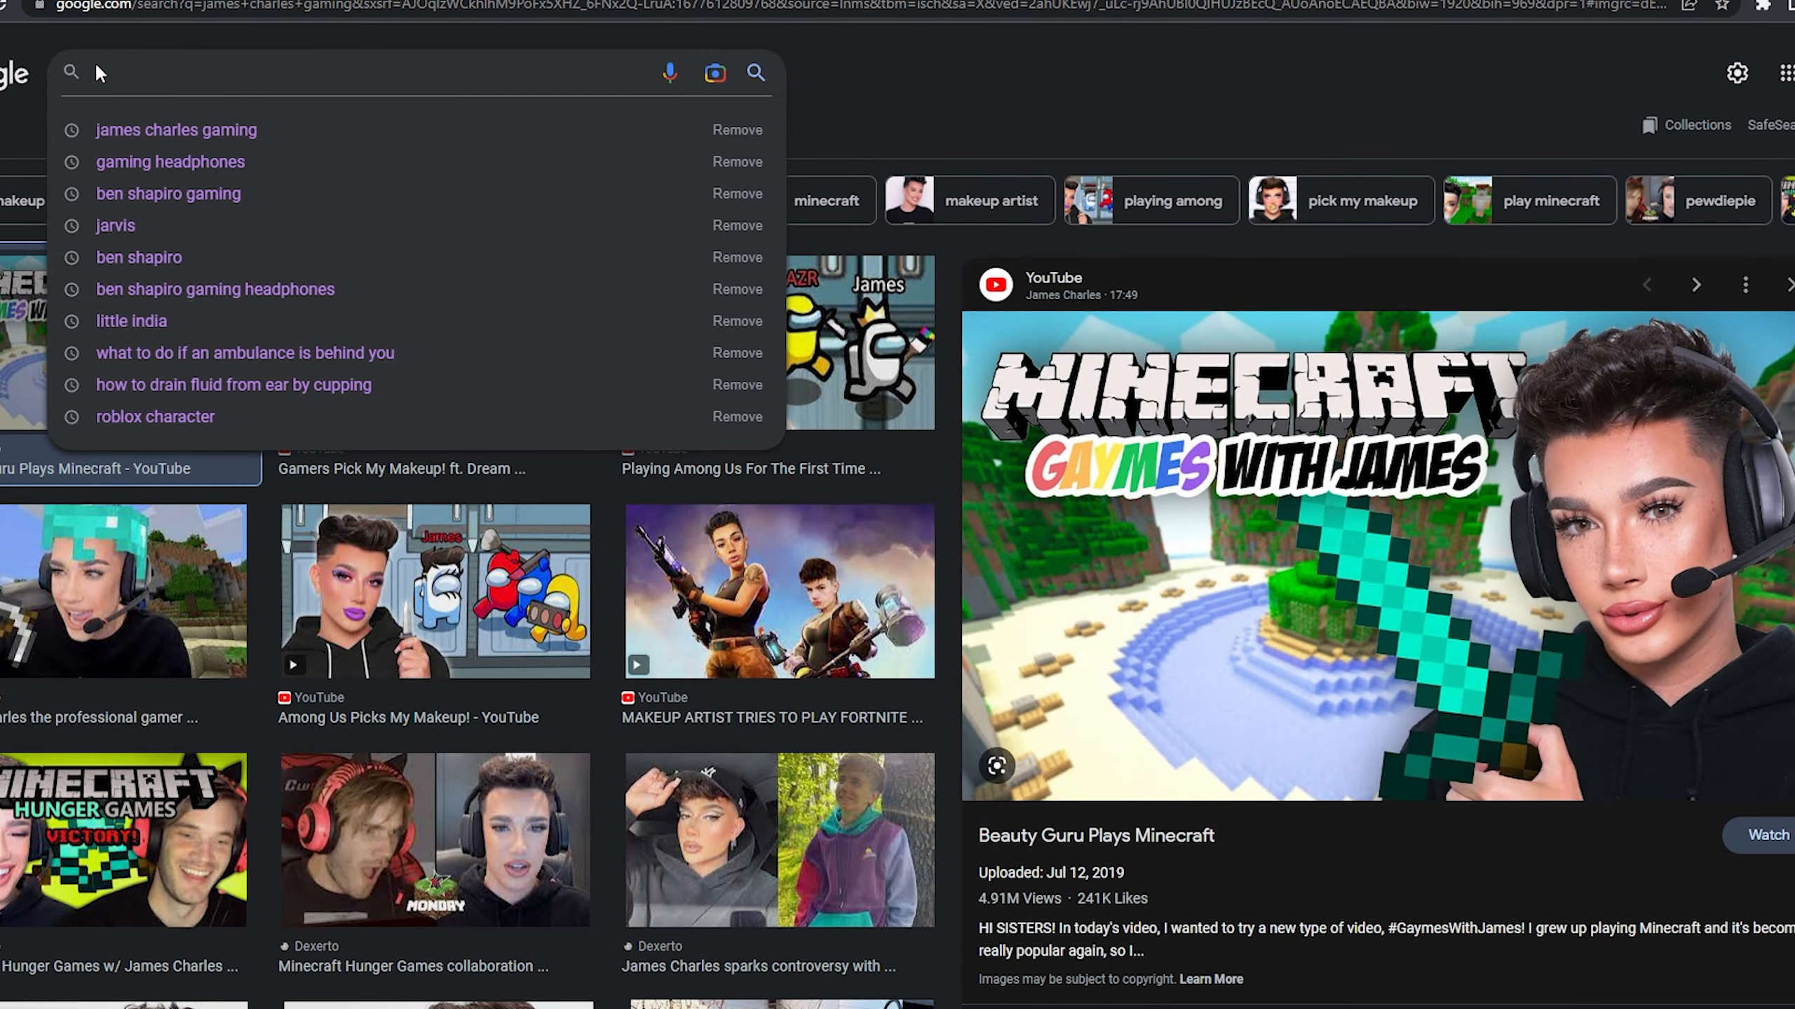
text(tom brady )
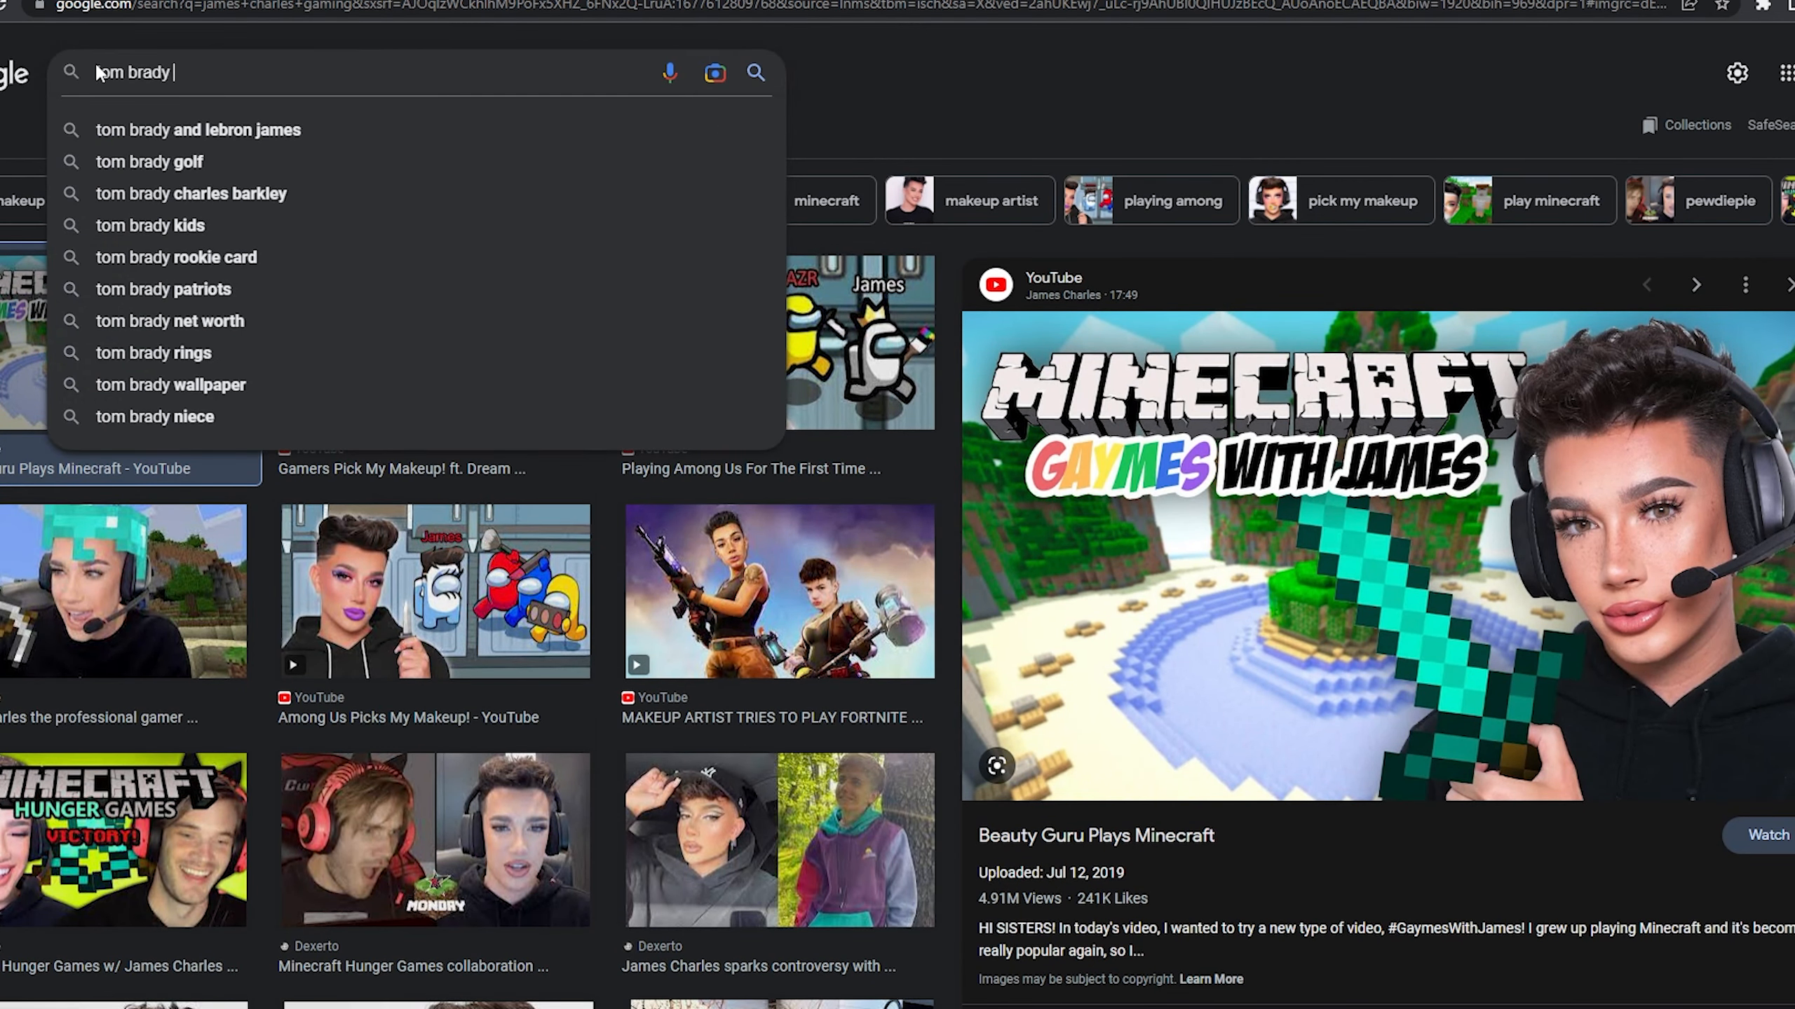
text(gaming)
key(Return)
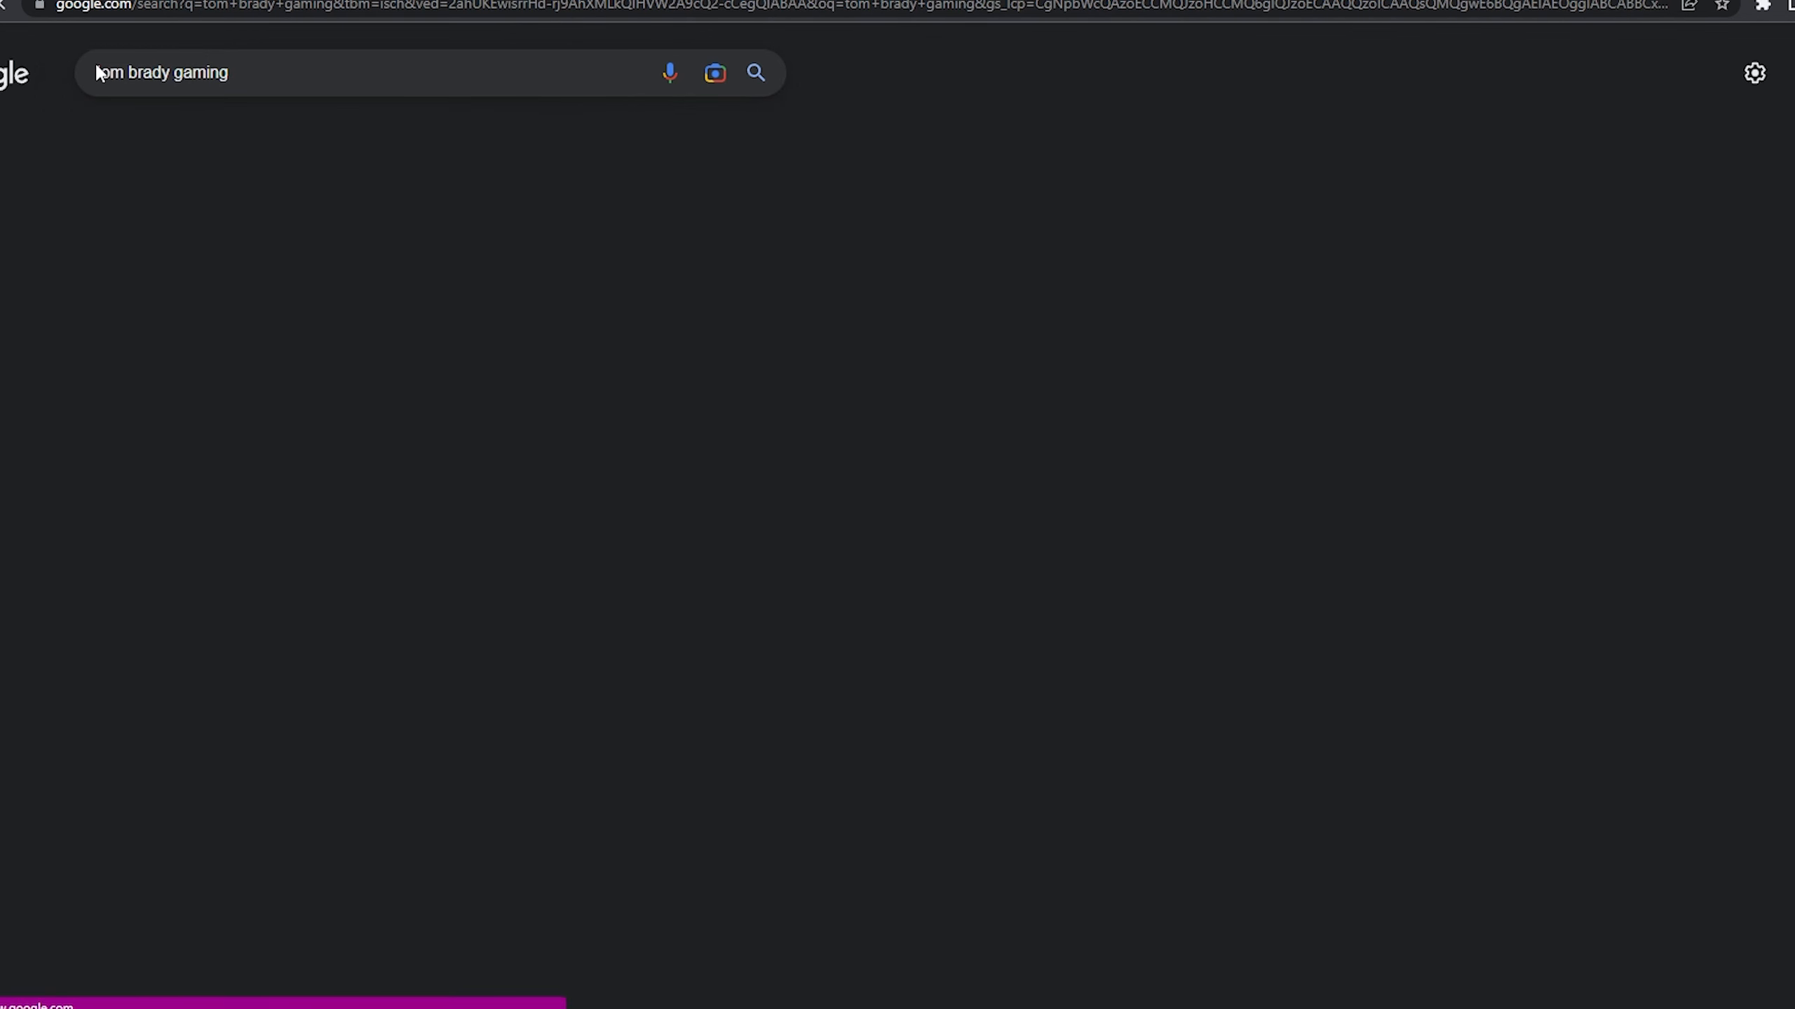
Refine the image search to "tom brady gaming headset".
click(264, 72)
text(hea)
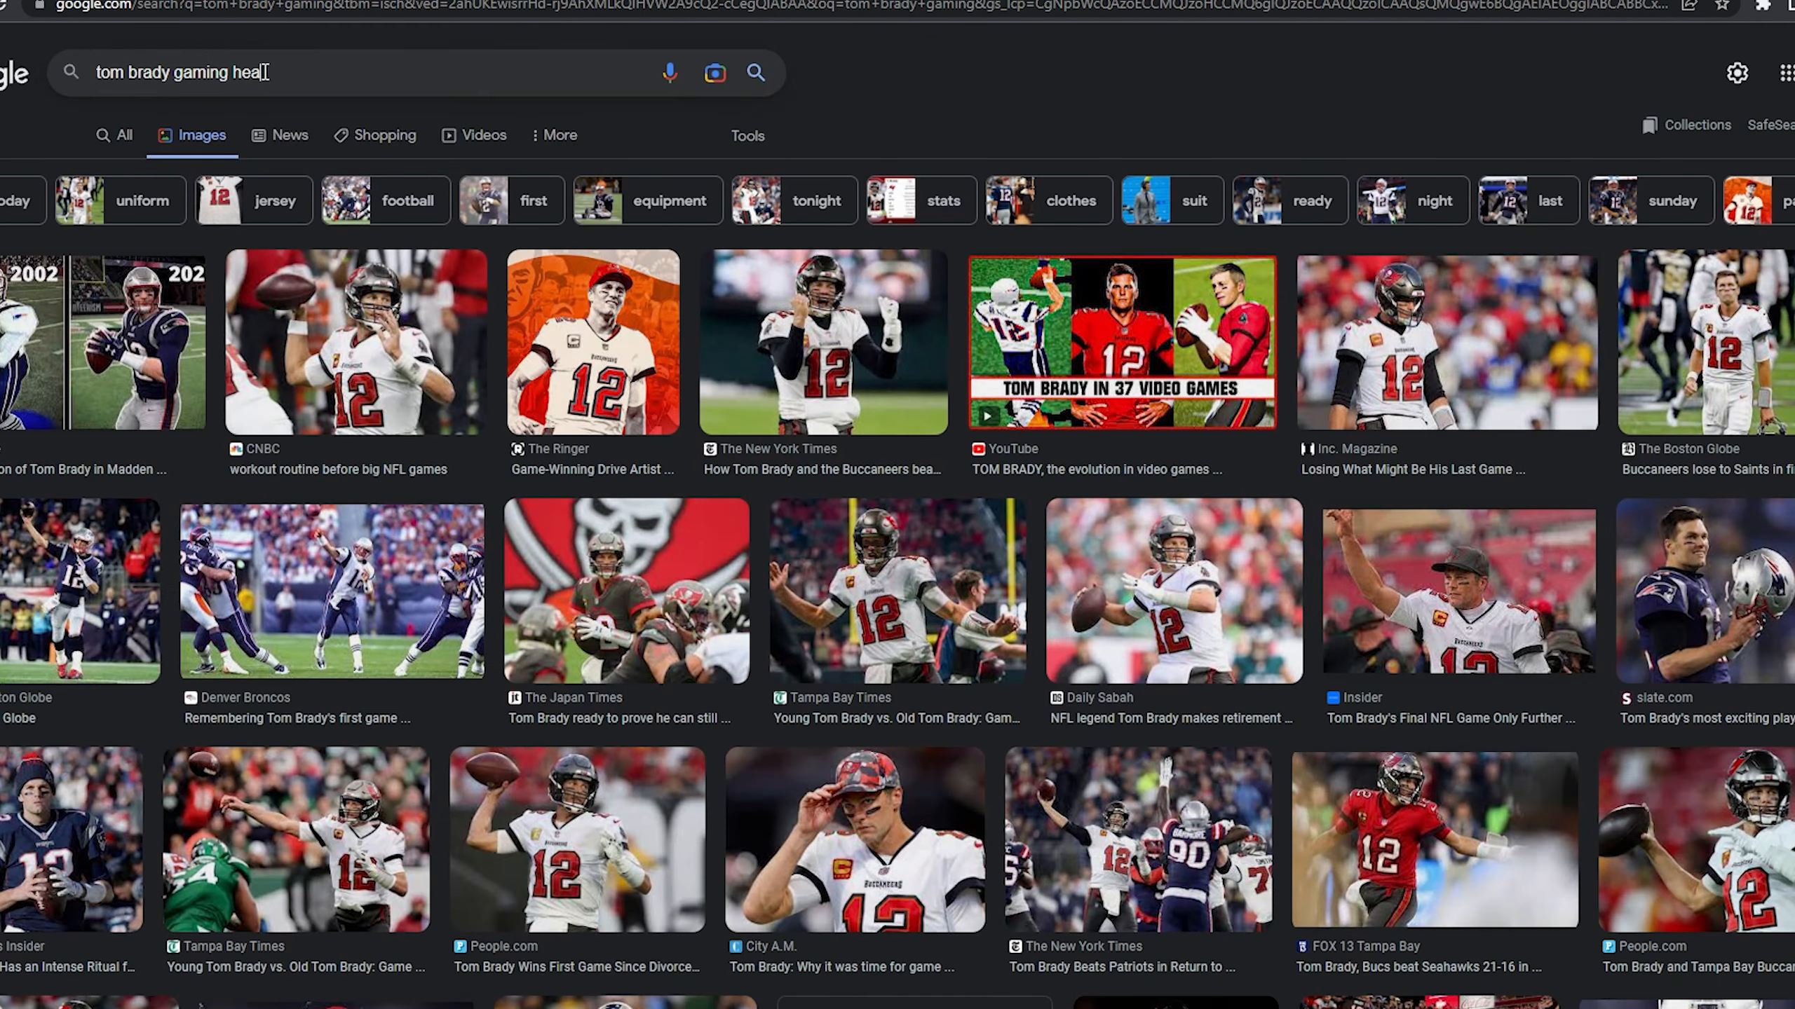
text(dset)
key(Return)
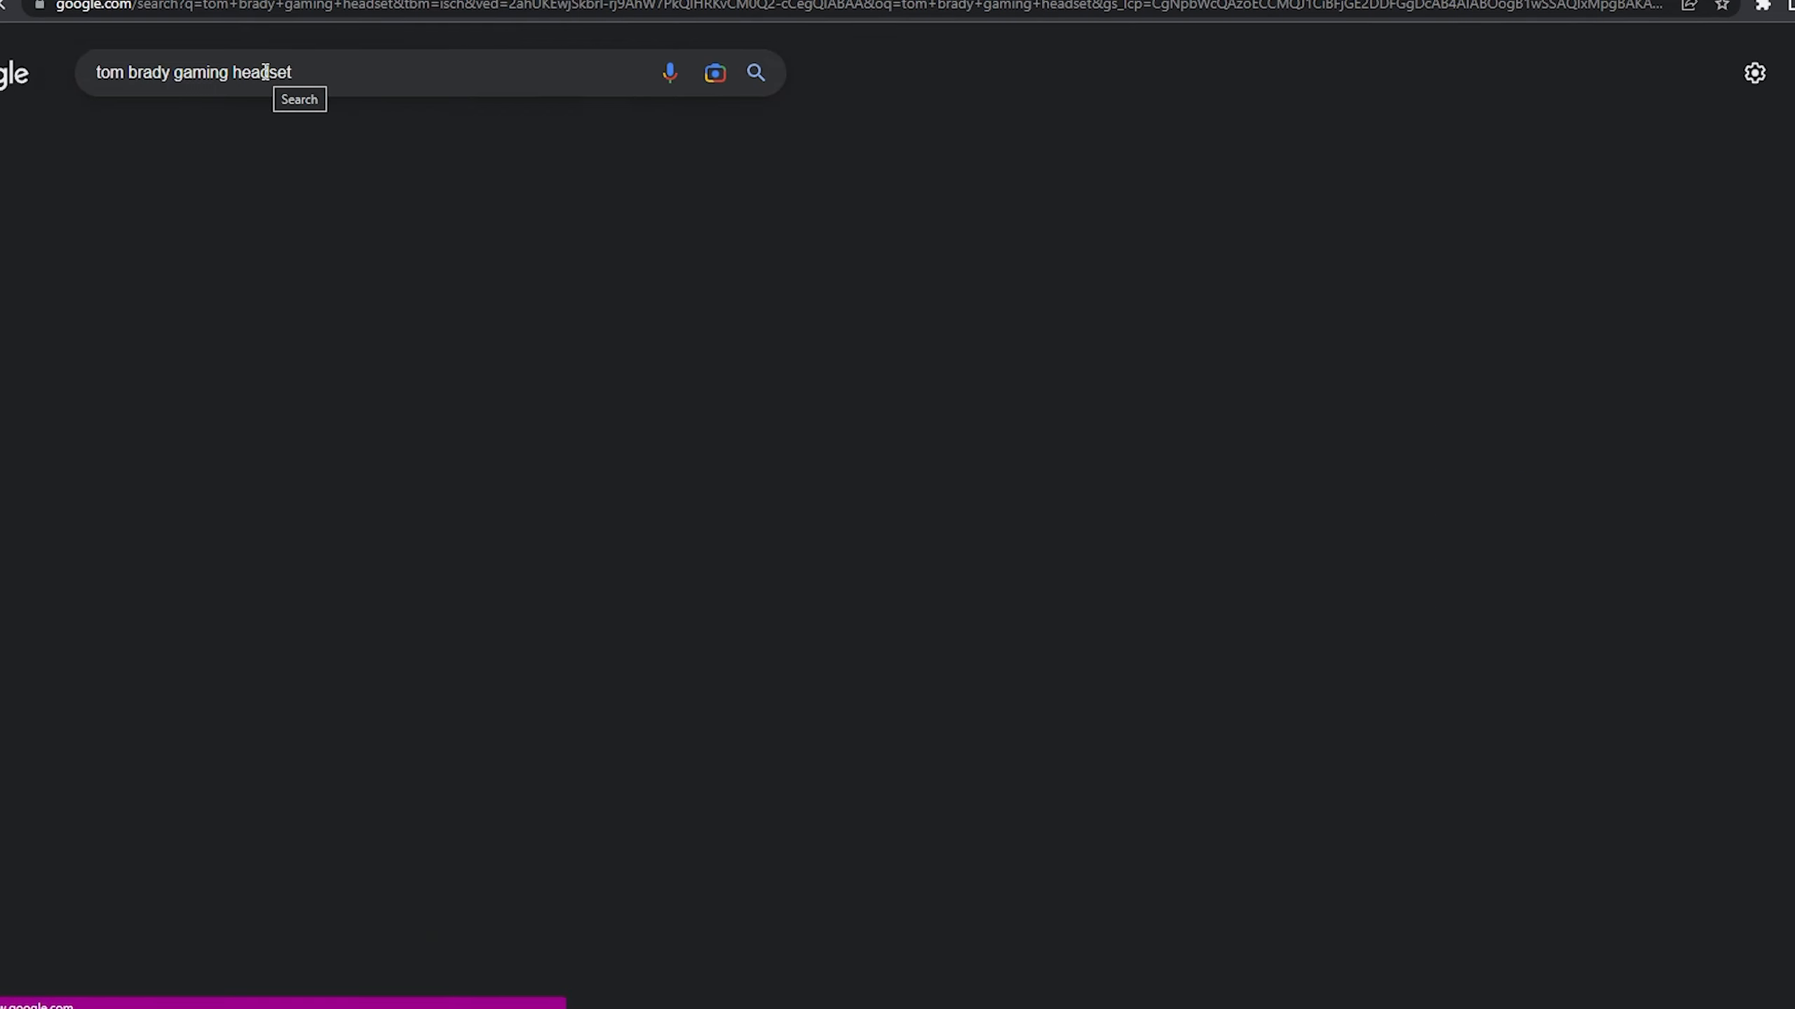